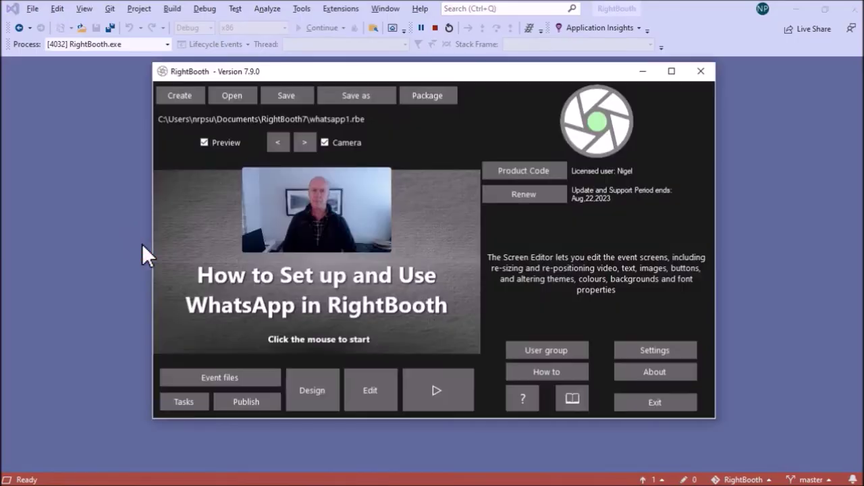
Step: Open the WhatsApp linked-device setup from RightBooth's social media settings
left_click(673, 349)
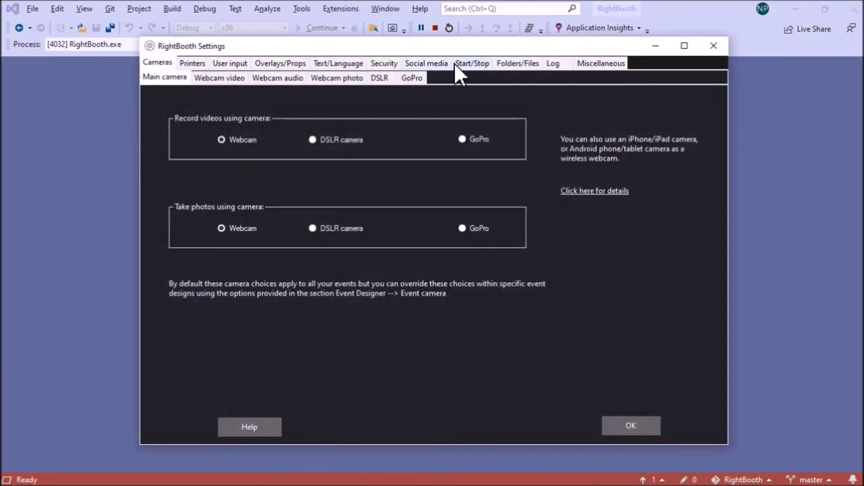
left_click(438, 62)
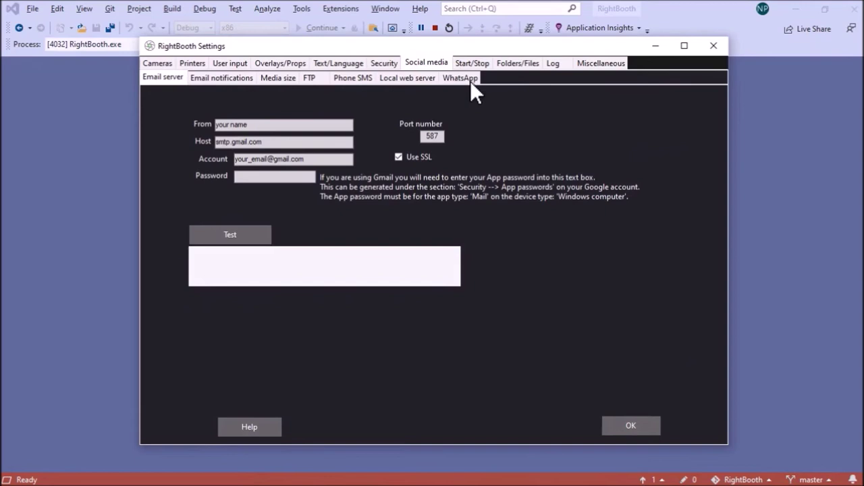
left_click(460, 79)
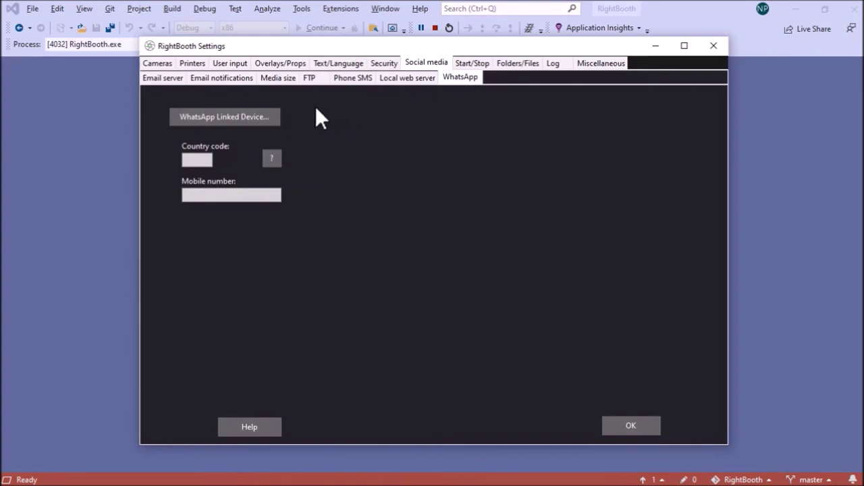
left_click(254, 118)
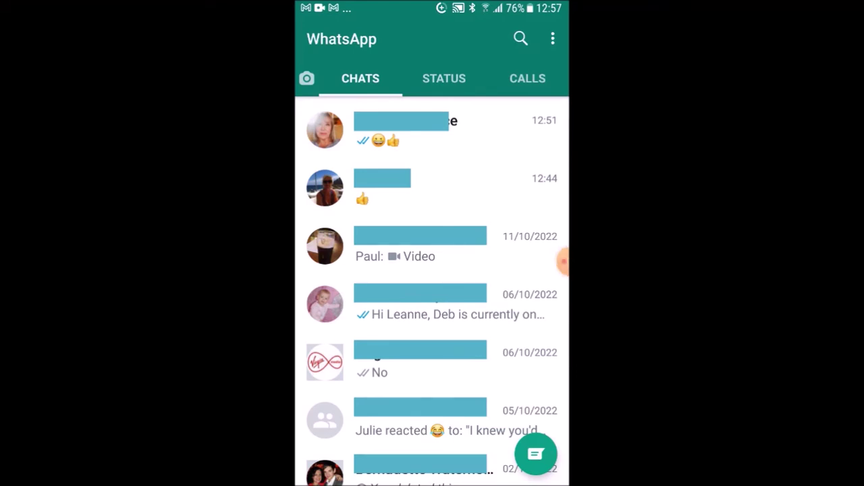
Step: Link RightBooth as a new device in WhatsApp on the phone and accept the linked-device window
left_click(553, 39)
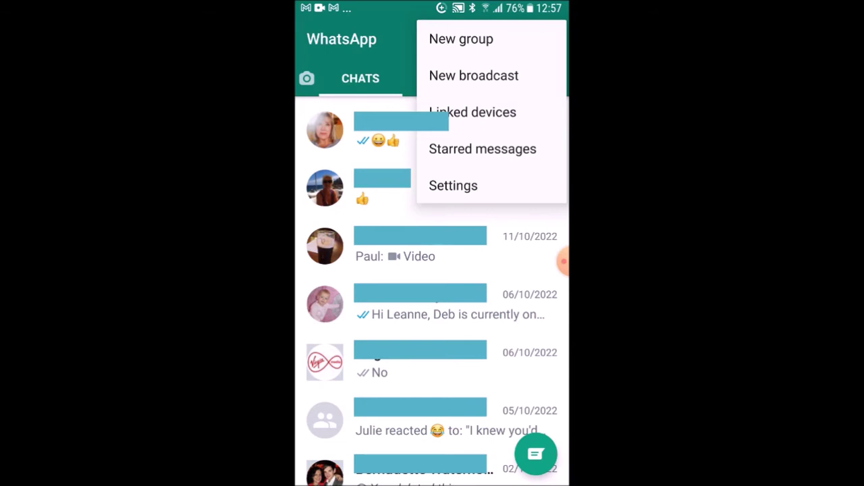
left_click(473, 112)
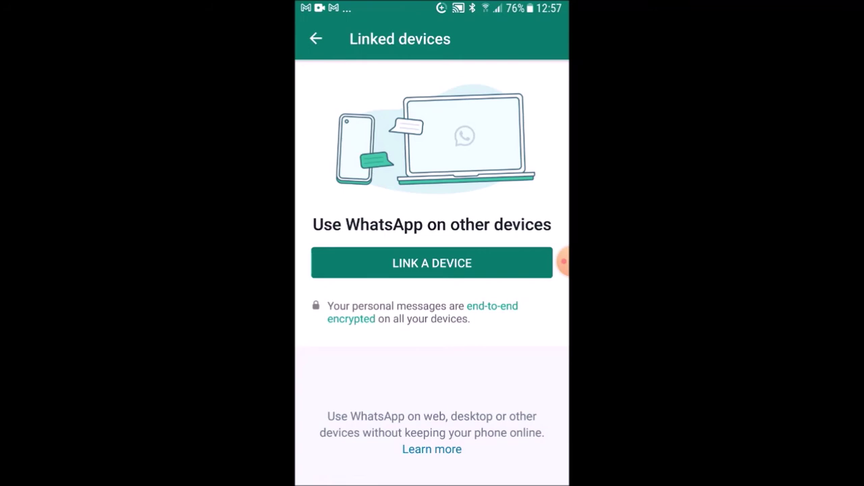
left_click(433, 262)
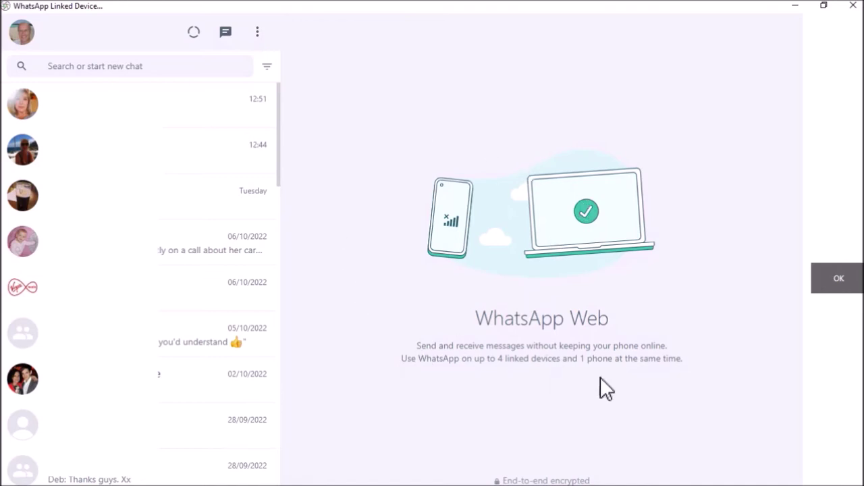
left_click(833, 282)
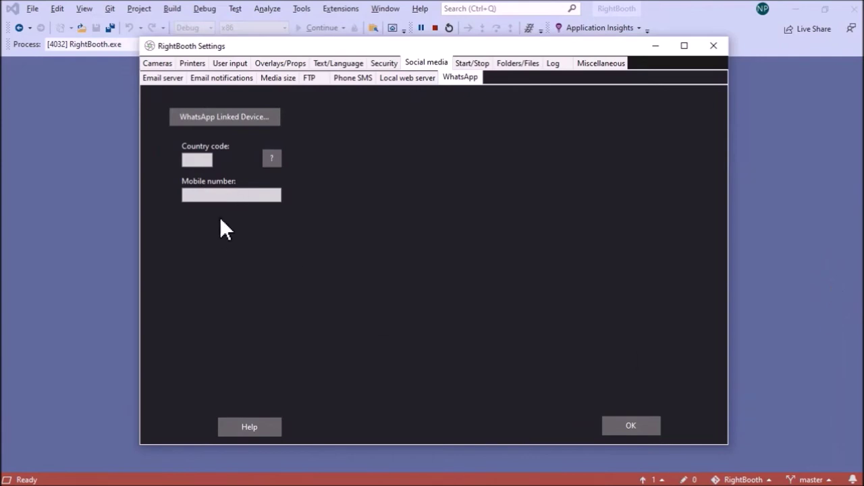
Step: Start entering the mobile number in the WhatsApp settings, and choose Microsoft Edge as the host browser
left_click(251, 195)
type("0")
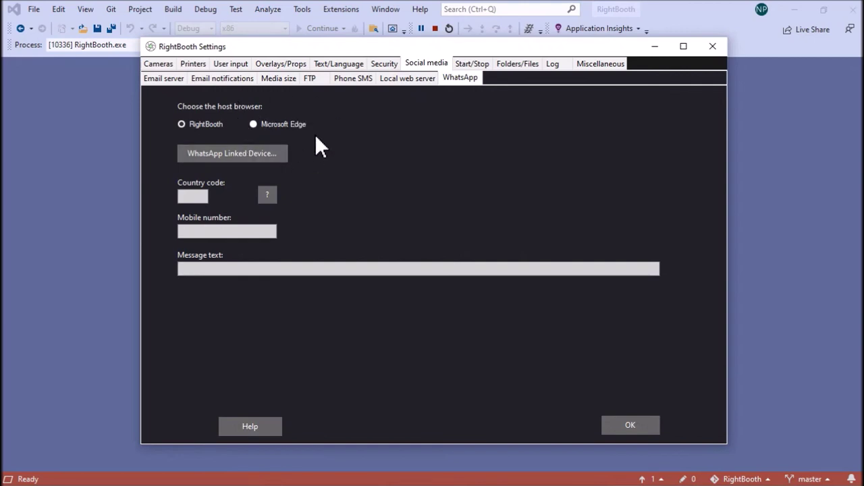
left_click(277, 125)
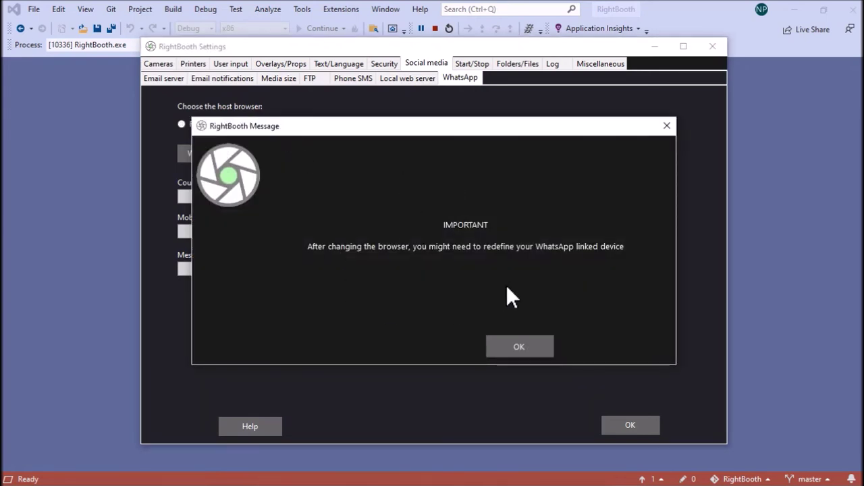
left_click(539, 349)
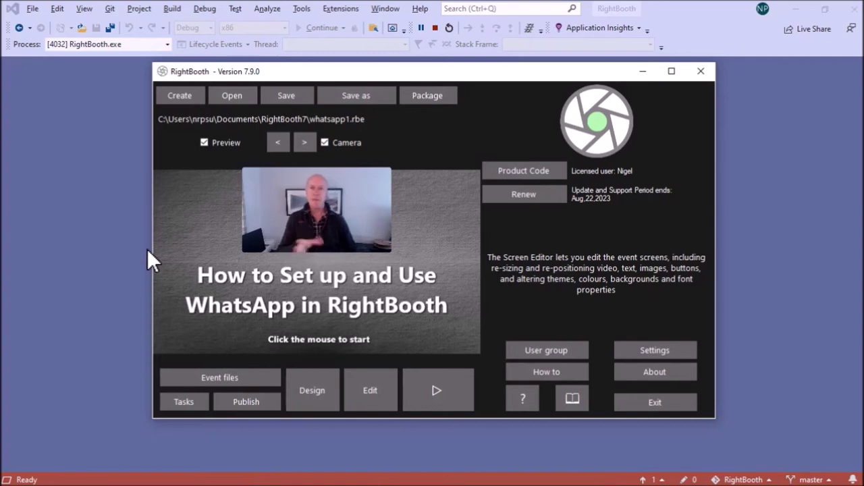
Step: Review the event's existing screens, from the recording choice and countdown through to Thank you, in the Screen Editor
left_click(365, 393)
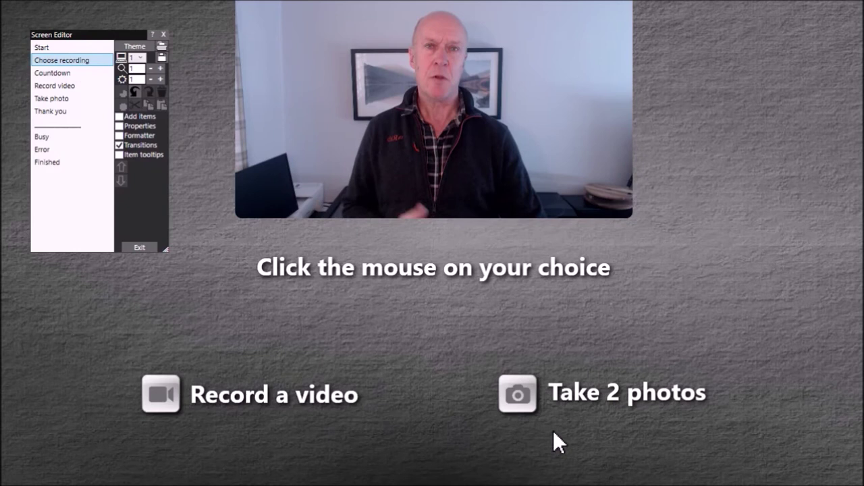
left_click(37, 73)
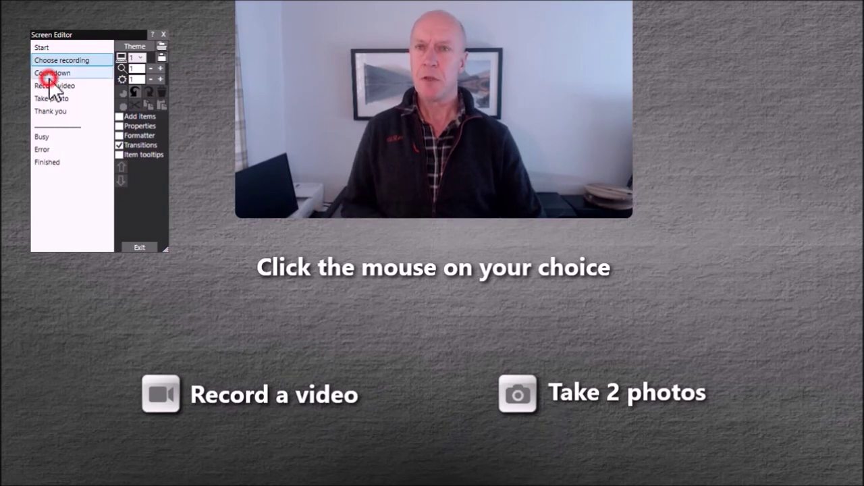
left_click(96, 87)
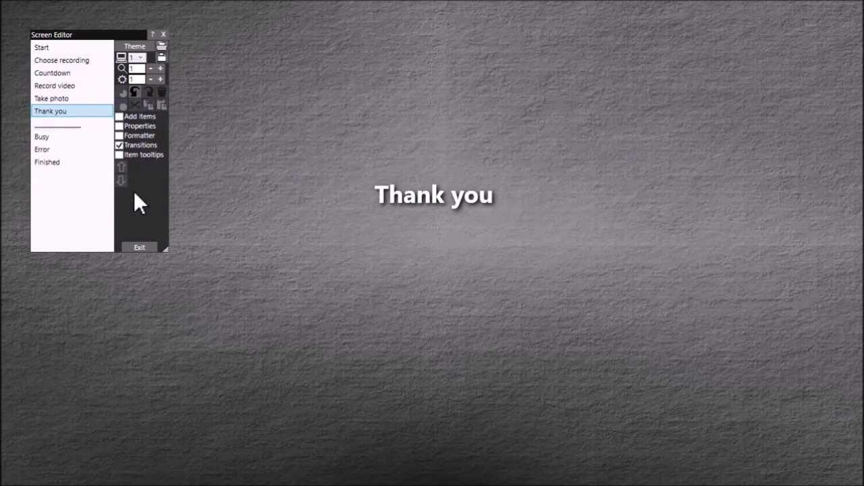
left_click(141, 248)
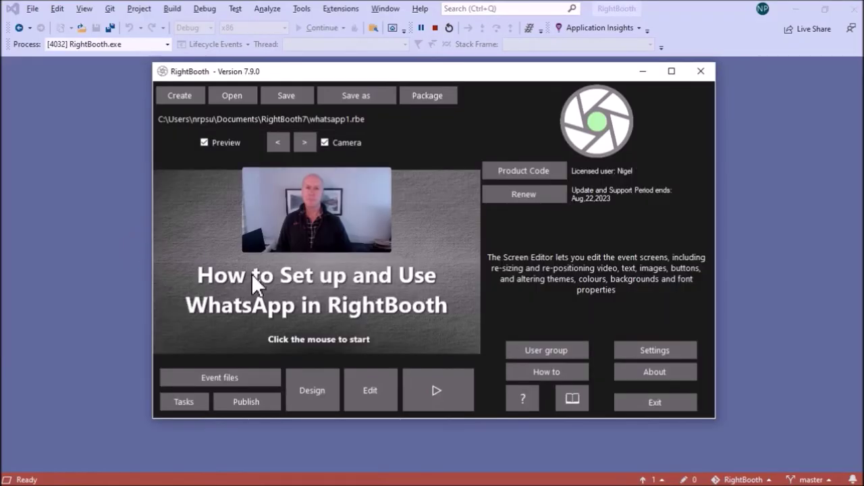
Step: Set the event structure to ask the user about sending both videos and photos to WhatsApp
left_click(321, 398)
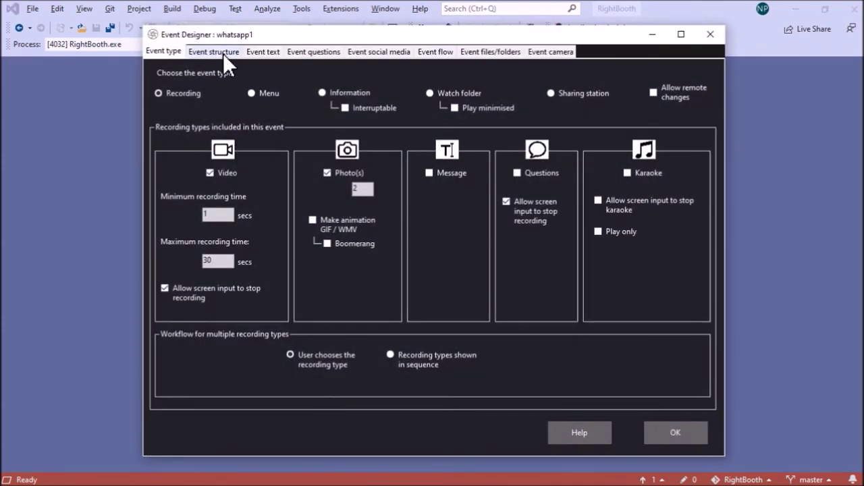
left_click(223, 53)
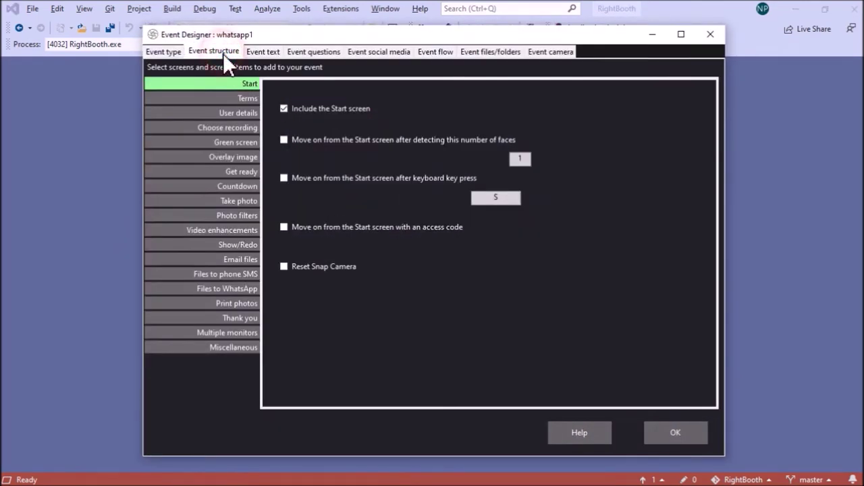
left_click(243, 291)
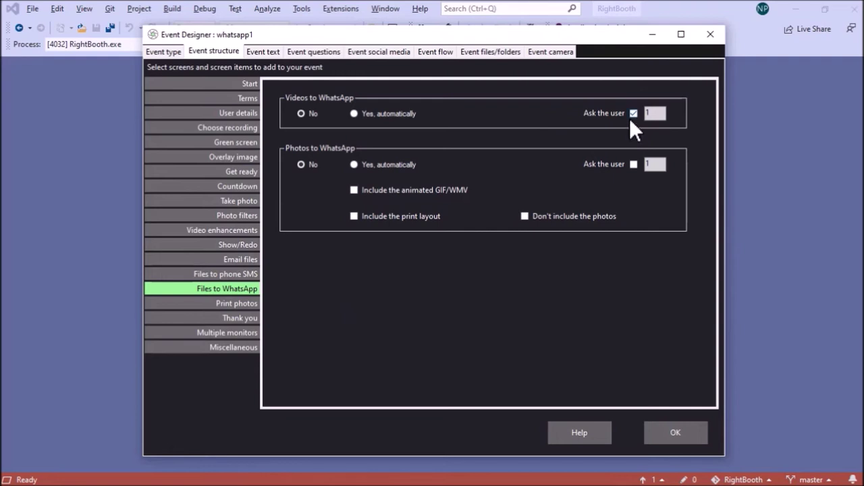
left_click(633, 165)
left_click(689, 437)
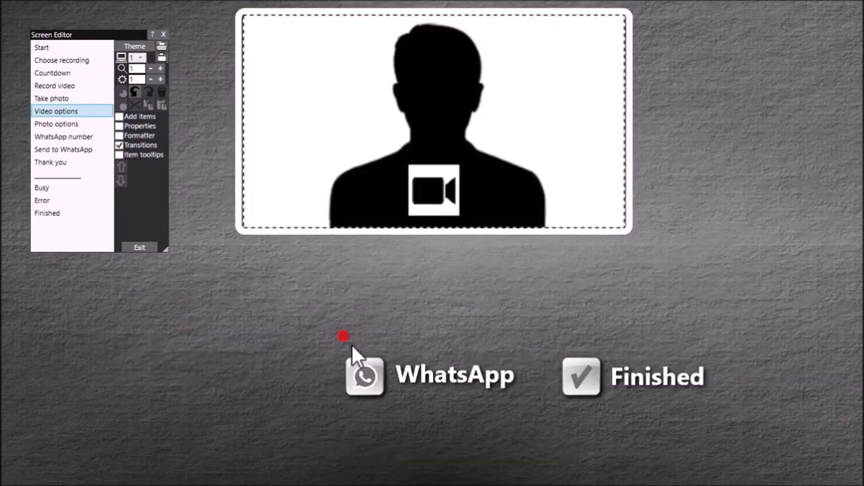
Step: Rearrange the Video options screen so the WhatsApp option sits below the video preview with the Finished option directly beneath it
left_click_drag(351, 345, 473, 404)
left_click_drag(471, 380, 505, 297)
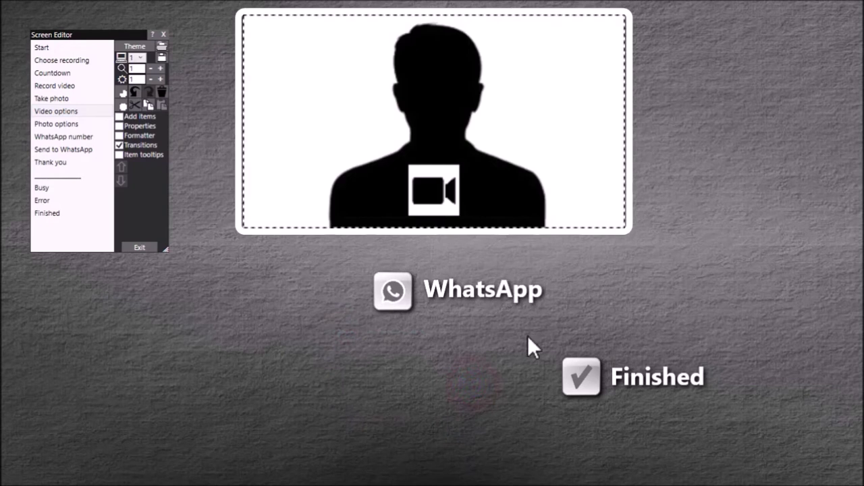
left_click_drag(707, 333, 638, 432)
left_click(582, 380)
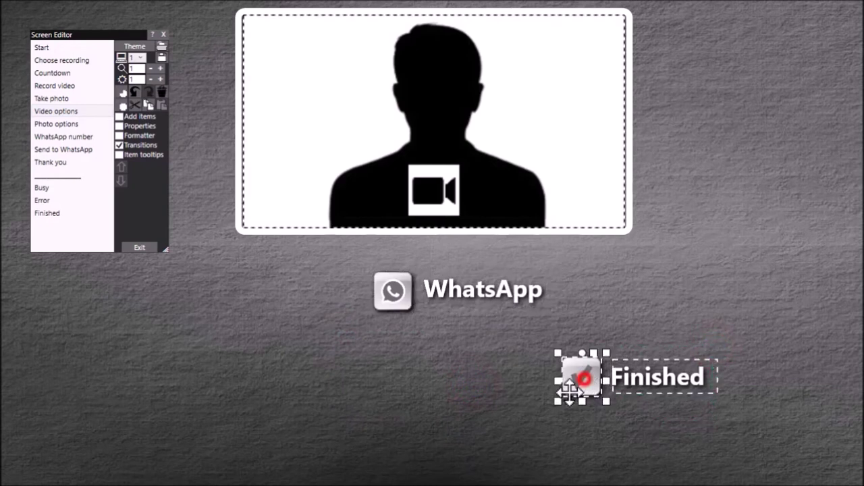
left_click_drag(570, 390, 395, 385)
left_click(269, 306)
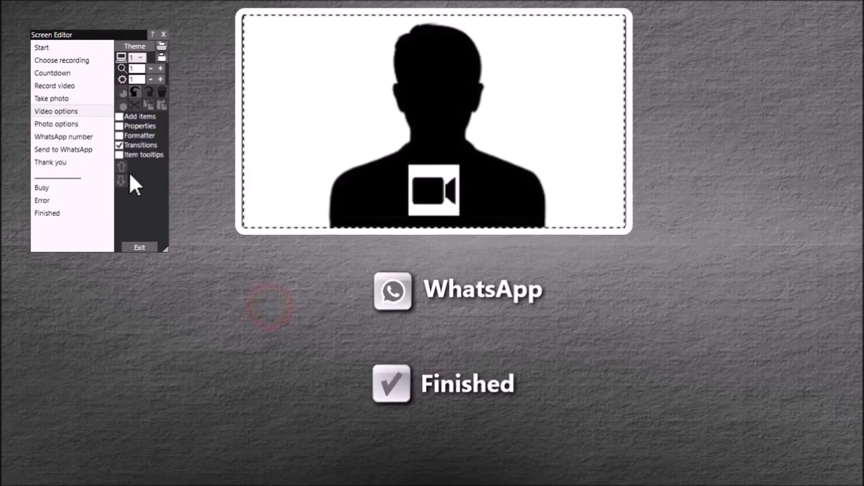
Step: Delete the large blank white placeholder from the Photo options screen
left_click(62, 123)
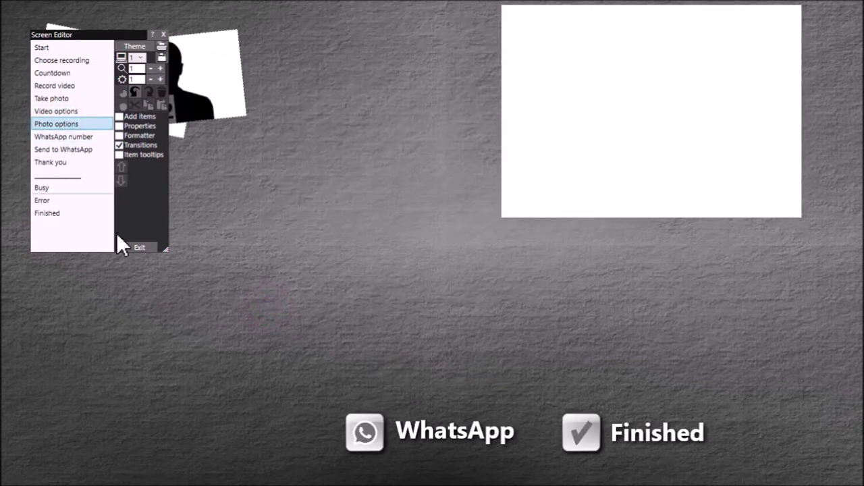
left_click_drag(92, 32, 153, 260)
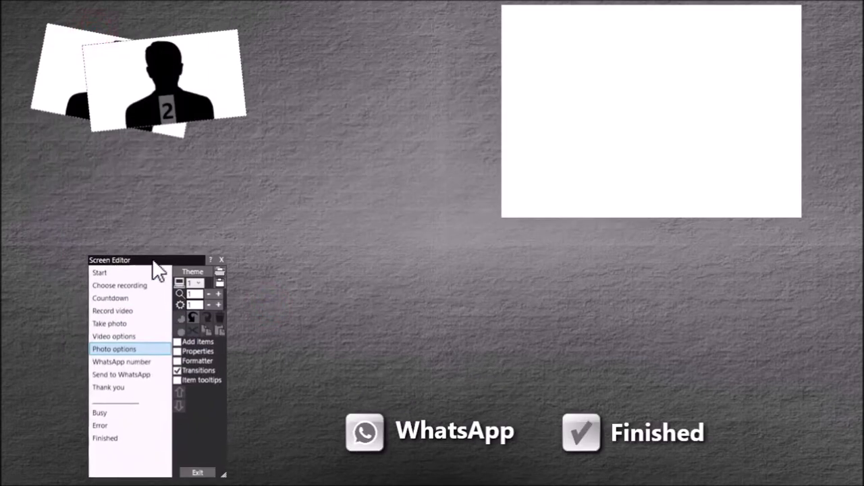
left_click(608, 62)
left_click_drag(607, 61, 527, 94)
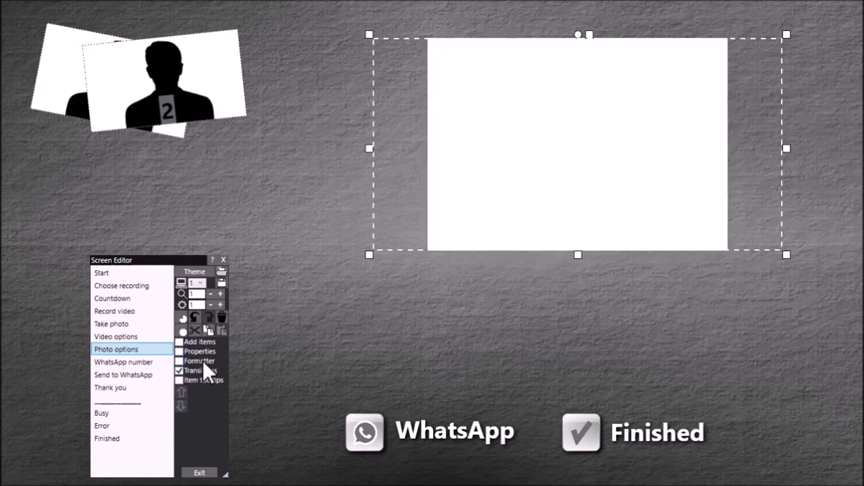
left_click(223, 316)
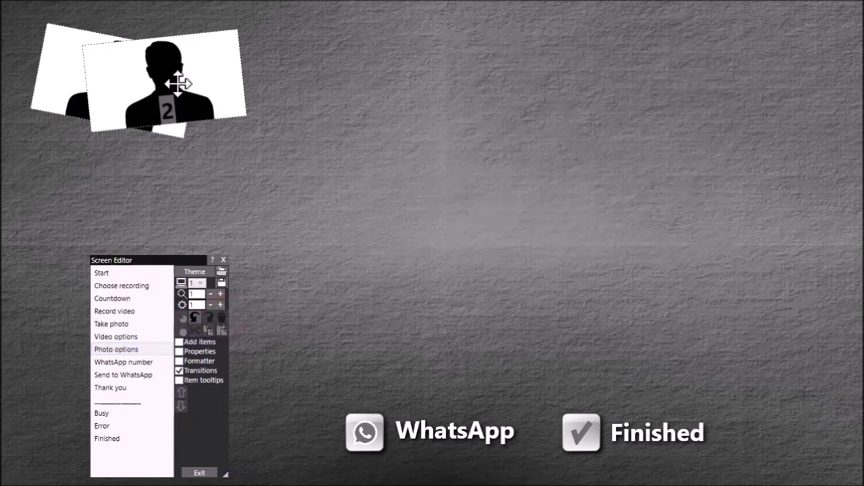
Step: Move photo placeholders 1 and 2 toward the middle of the Photo options screen and enlarge them
left_click_drag(179, 84, 539, 131)
left_click_drag(98, 83, 301, 144)
left_click_drag(177, 34, 427, 219)
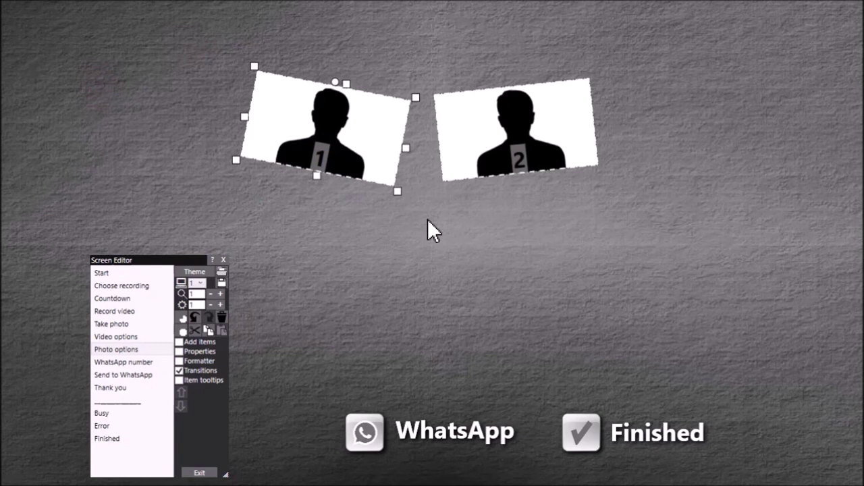
left_click(397, 191)
left_click_drag(398, 191, 610, 344)
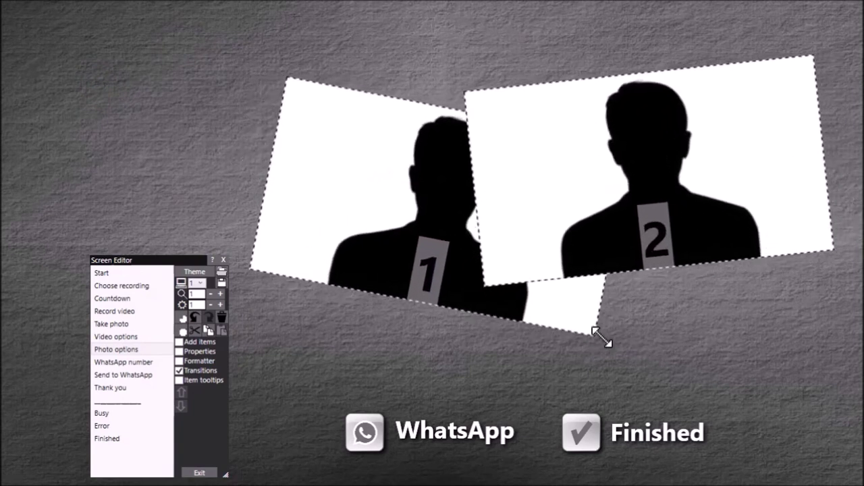
Step: Spread the two enlarged photo placeholders side by side and move the WhatsApp option up beneath them
left_click_drag(445, 222, 417, 215)
left_click(544, 291)
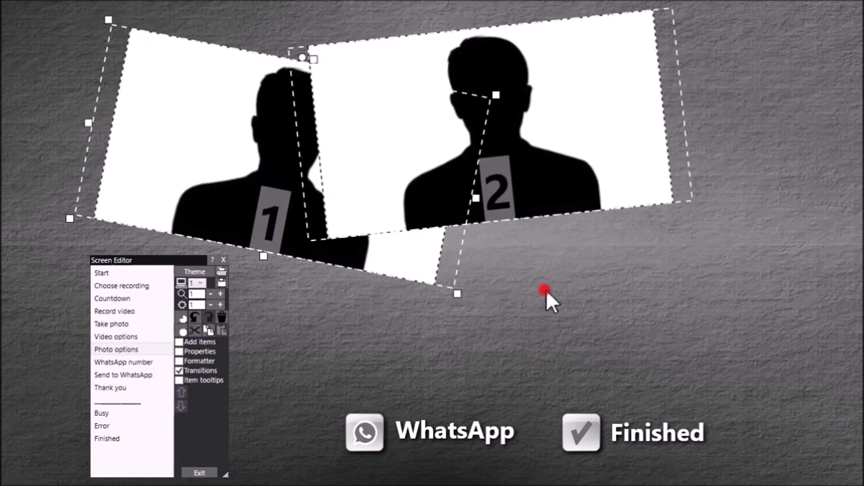
left_click_drag(534, 170, 673, 170)
left_click_drag(341, 379, 468, 465)
left_click_drag(365, 435, 380, 326)
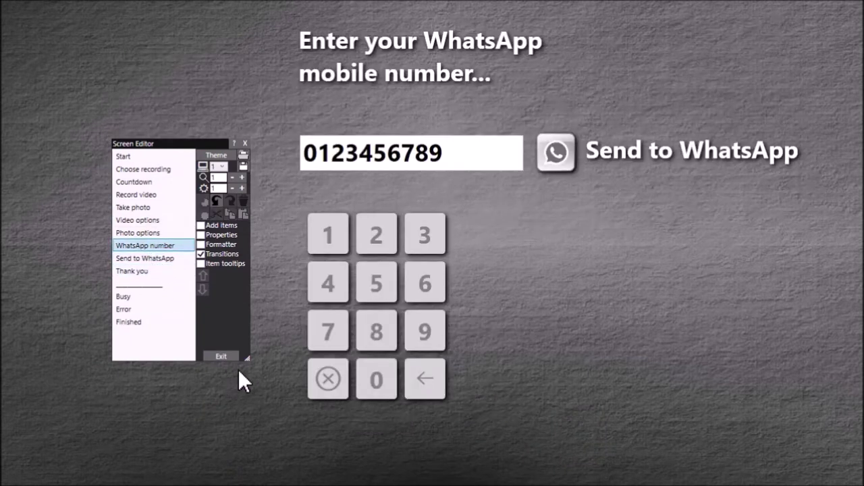
Step: Set the keypad's scale to 1.3 on the WhatsApp number screen and position it beneath the number field
left_click_drag(385, 249, 417, 245)
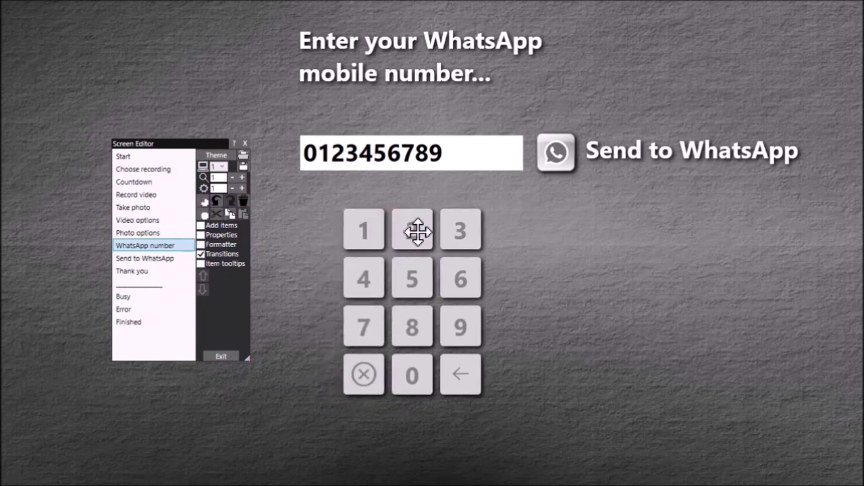
left_click(211, 236)
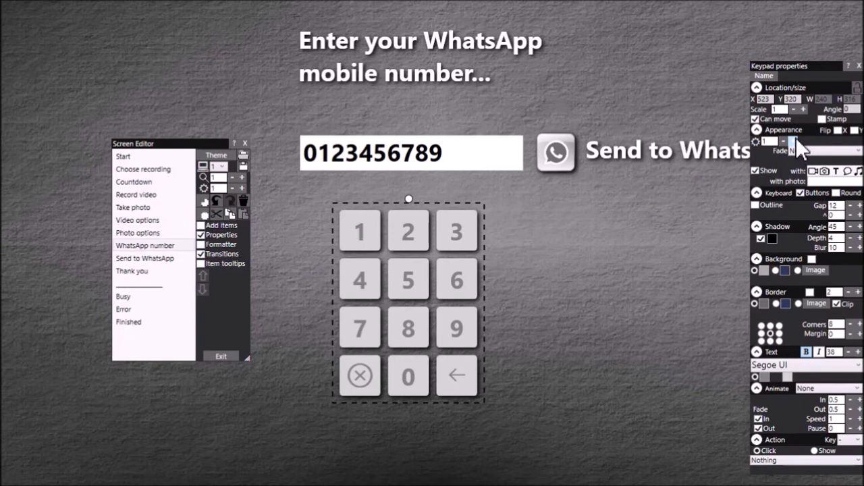
left_click(803, 110)
left_click(803, 110)
left_click(803, 109)
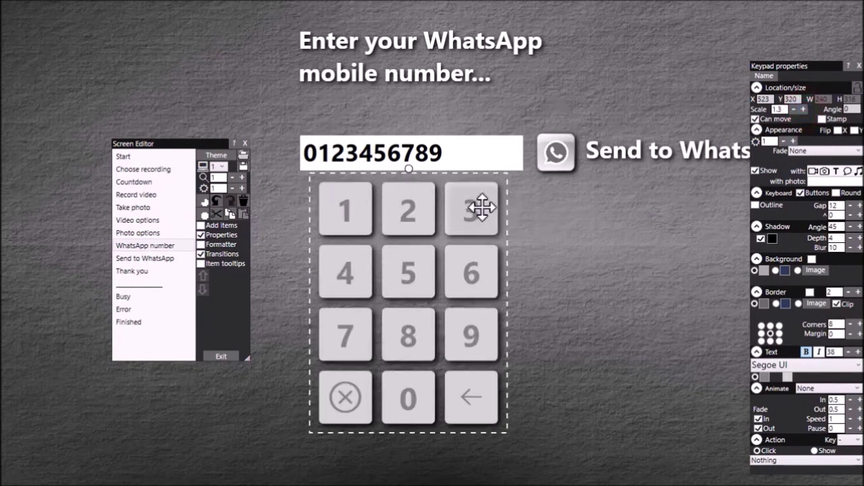
left_click_drag(476, 206, 492, 228)
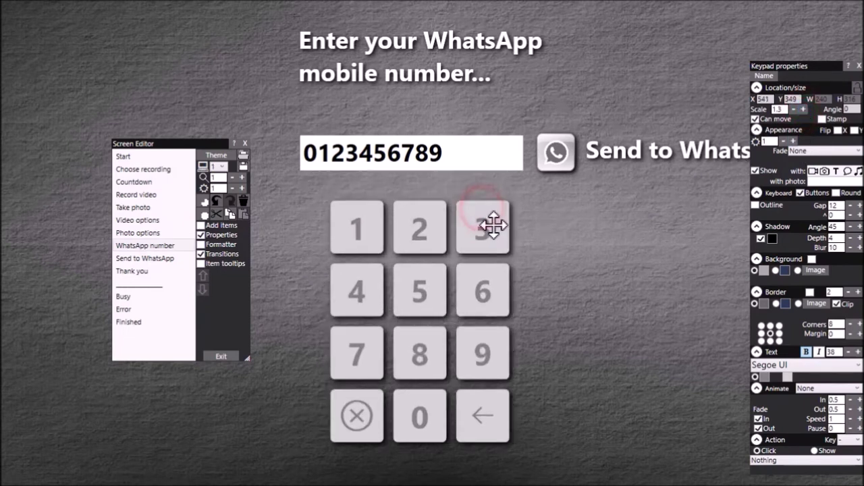
Step: Set the keypad's text colour to black
left_click(766, 377)
left_click(295, 22)
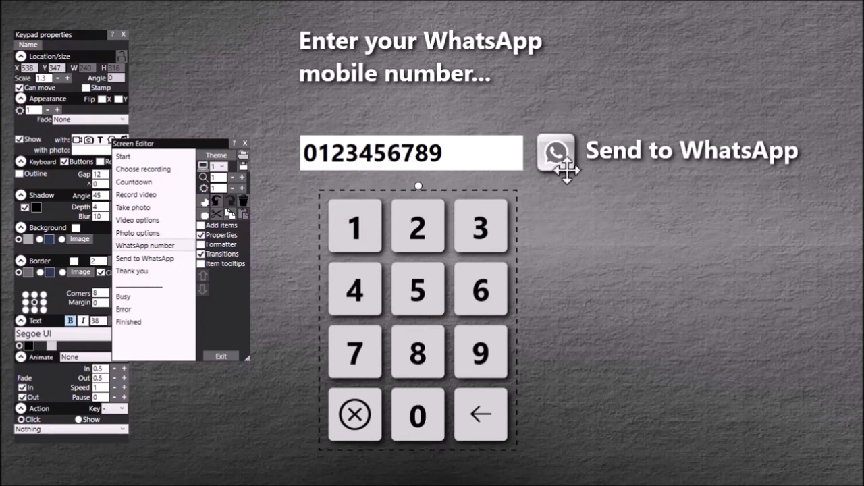
Step: Change the icon of the Send to WhatsApp button on the WhatsApp number screen to the green WhatsApp logo
left_click(558, 154)
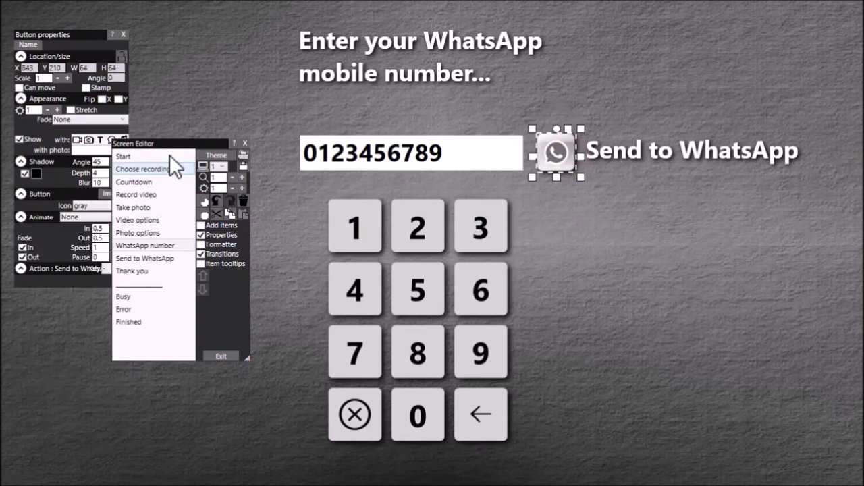
left_click_drag(188, 139, 206, 122)
left_click(122, 205)
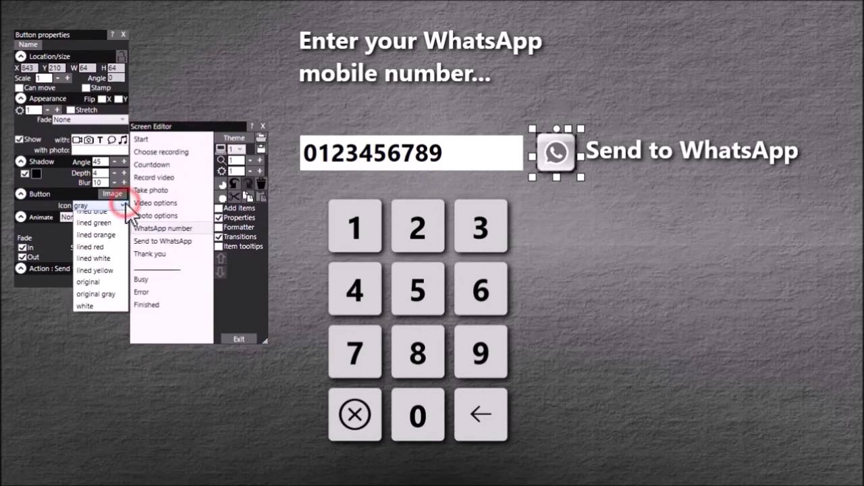
left_click(102, 342)
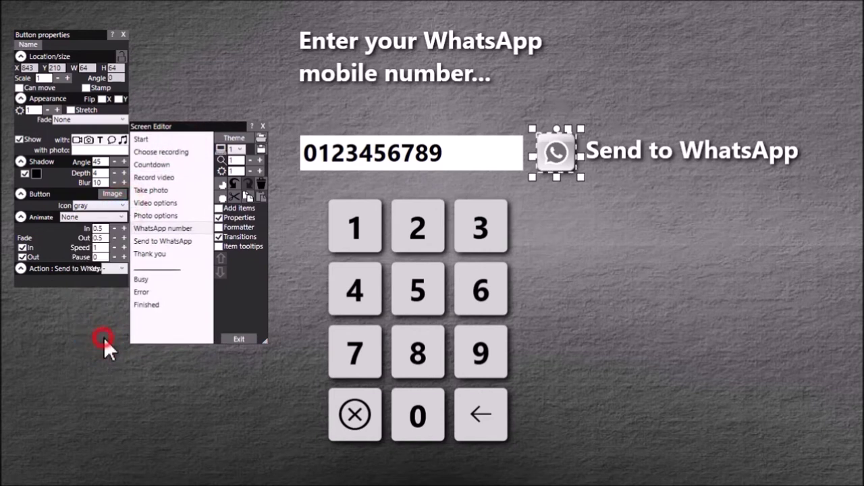
Step: Enlarge the WhatsApp button beside the number field and place the Send to WhatsApp label directly beneath it
left_click_drag(662, 151, 657, 252)
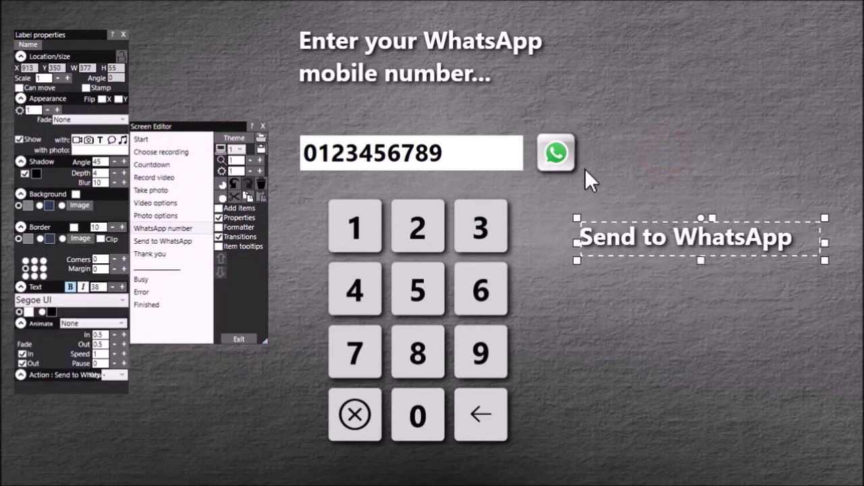
left_click(566, 162)
left_click_drag(580, 174, 620, 205)
left_click_drag(695, 226, 664, 218)
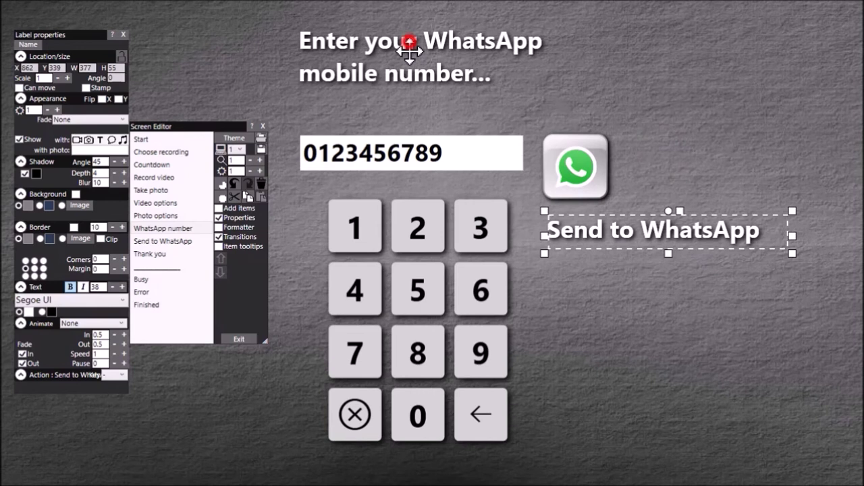
Step: Move the heading down closer to the number field, nudge the keypad slightly, and close the item properties
left_click_drag(405, 48, 411, 71)
left_click_drag(419, 232, 415, 231)
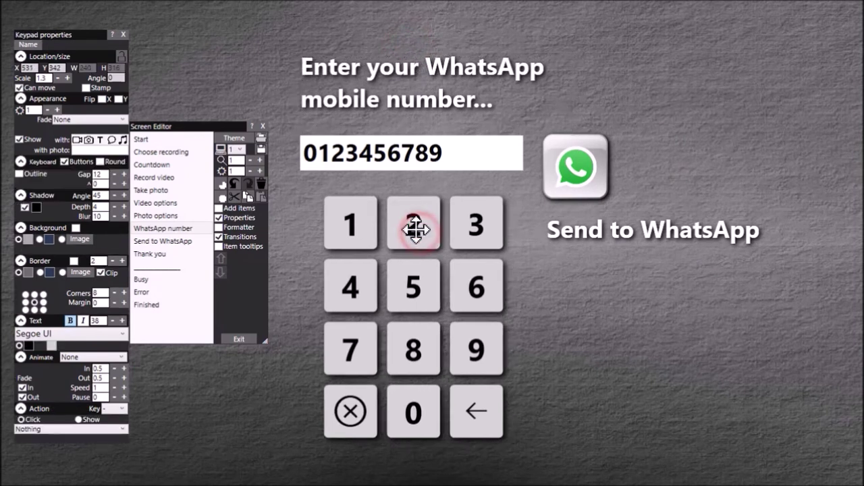
left_click(687, 306)
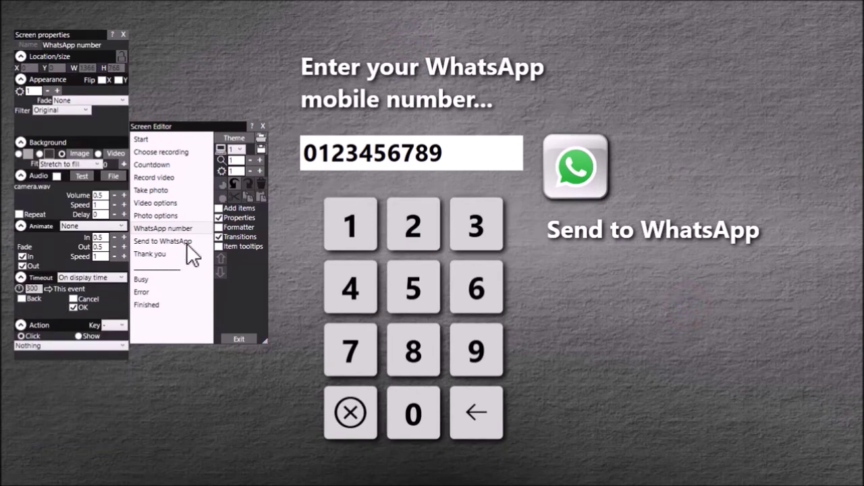
left_click(123, 32)
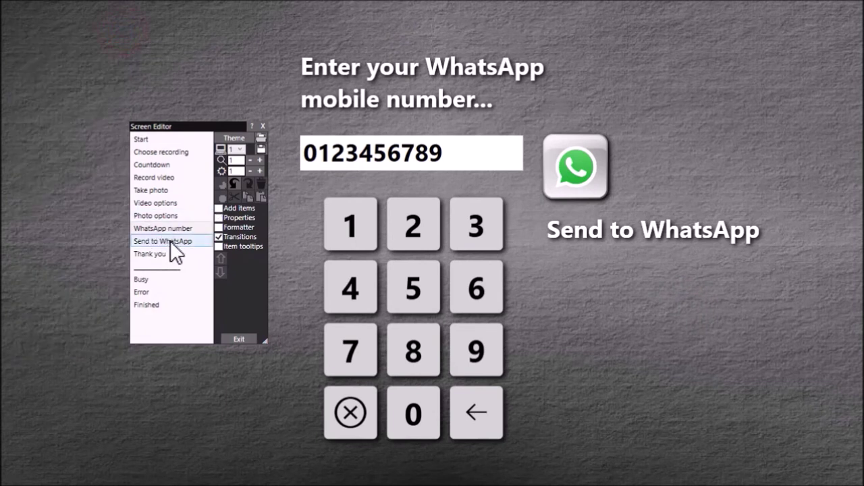
Step: Open the Send to WhatsApp screen and move the photo 2 placeholder down below photo 1
left_click(170, 241)
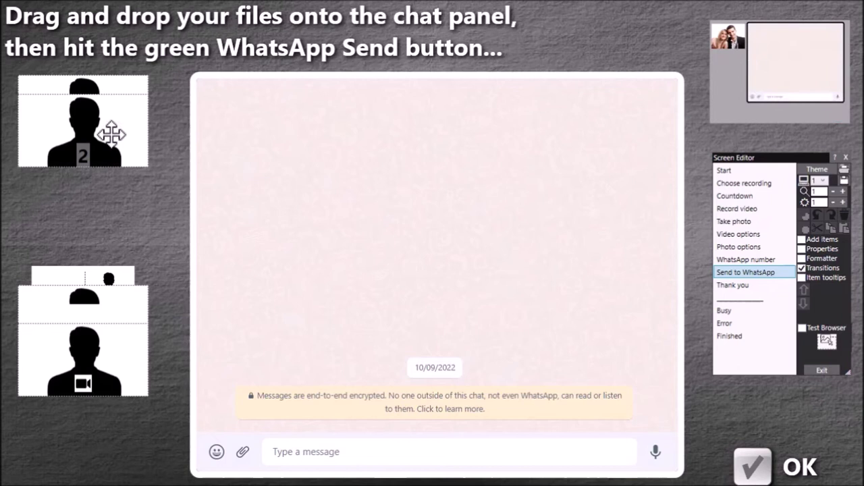
left_click_drag(116, 79, 112, 203)
left_click(112, 202)
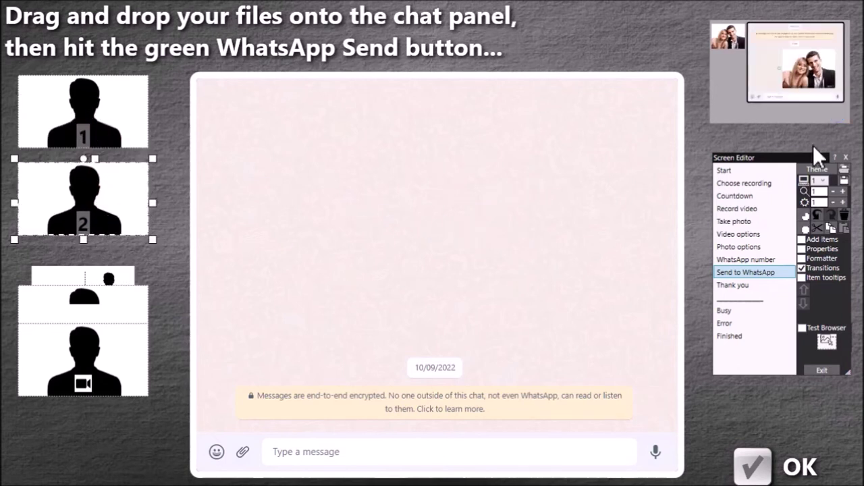
Step: Enlarge the instruction animation above the Screen Editor and shrink it back to a small preview in the screen's corner
left_click(828, 91)
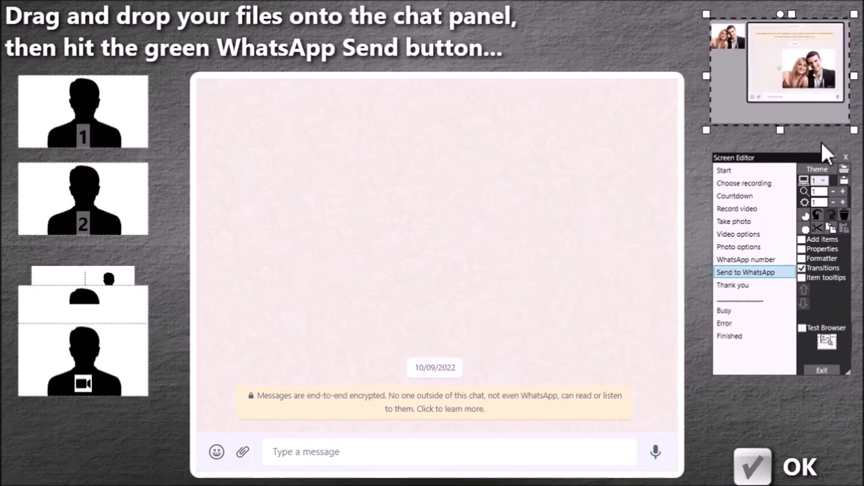
left_click_drag(810, 166, 821, 227)
left_click_drag(706, 130, 606, 200)
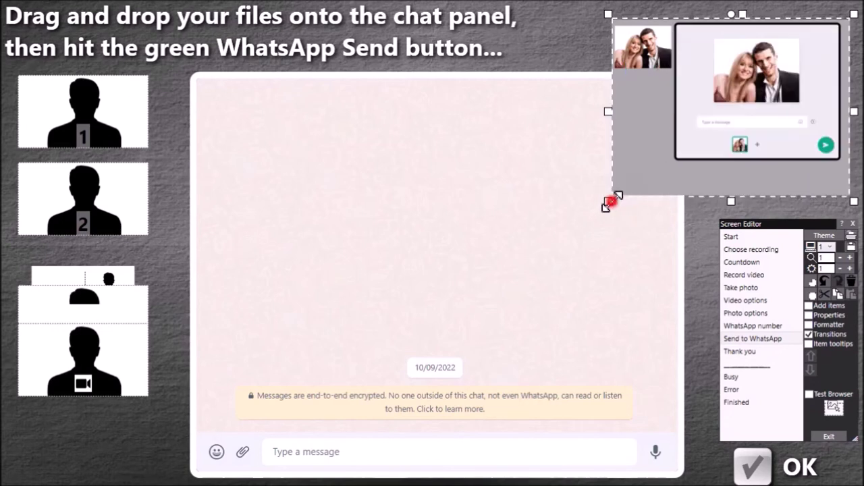
left_click_drag(608, 203, 697, 113)
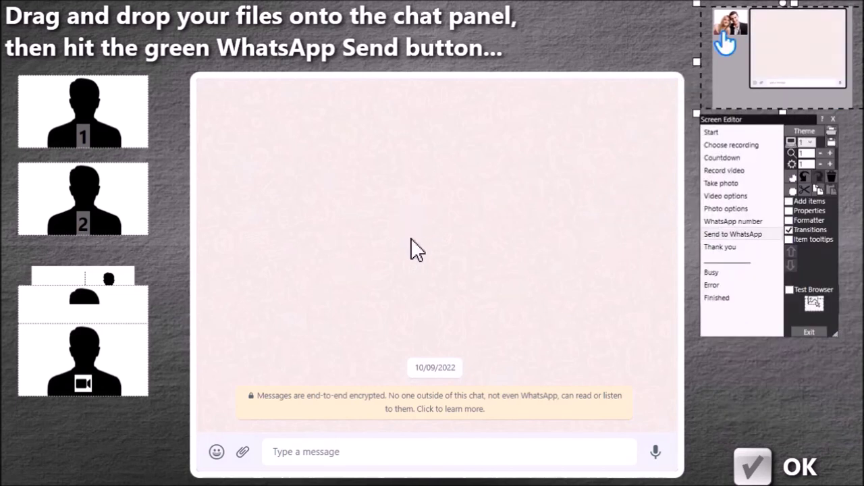
Step: Enable the test browser, add one test image to the chat panel, and remove it from the chat preview
left_click(800, 290)
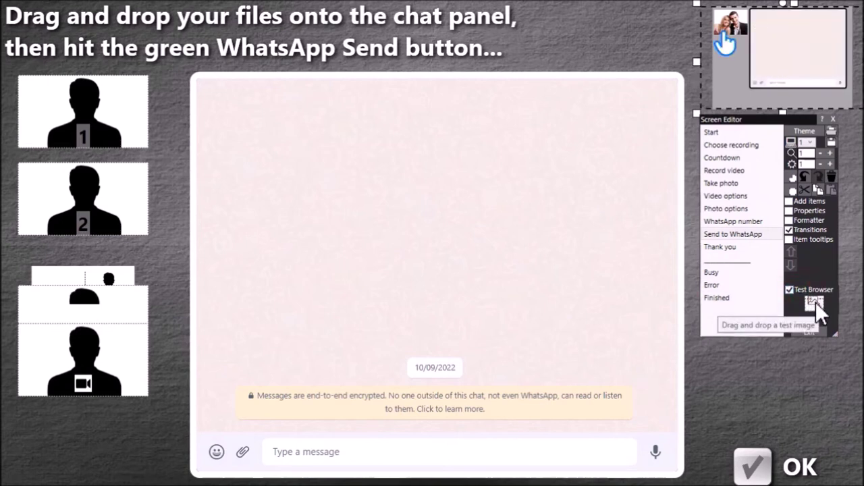
left_click_drag(815, 303, 480, 210)
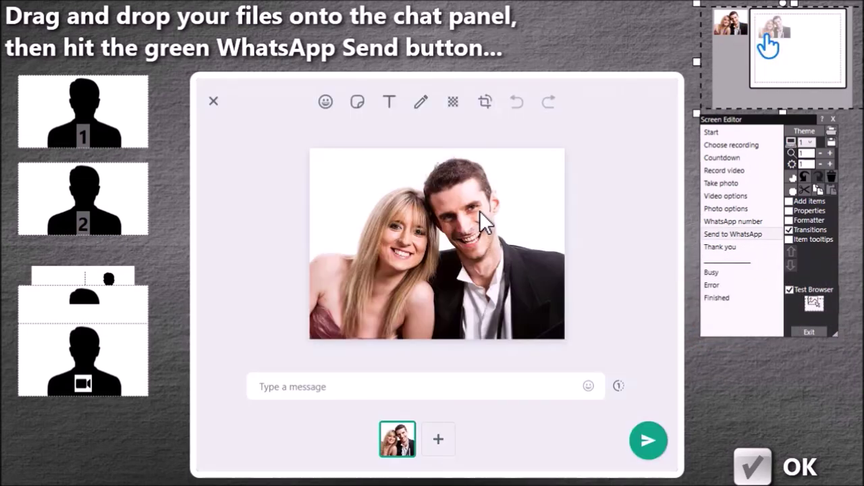
left_click(648, 440)
left_click(407, 438)
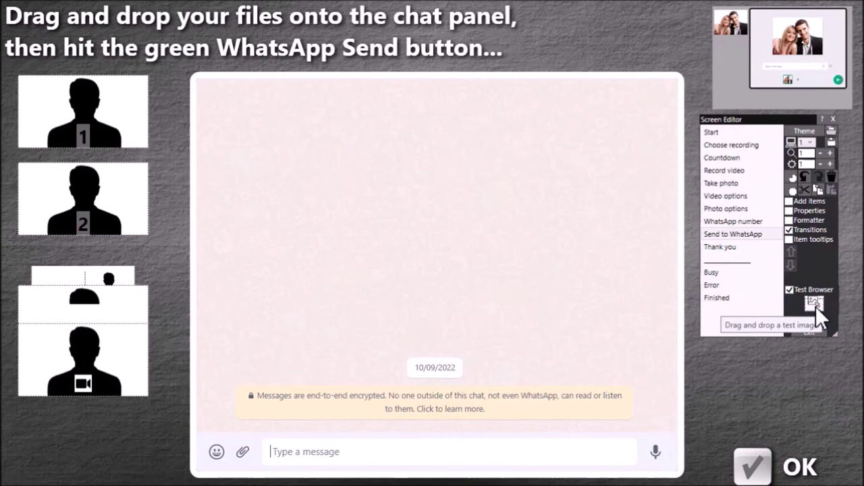
Step: Add three test images to the chat panel and remove each of them from the chat preview
left_click_drag(815, 307, 405, 201)
left_click_drag(816, 304, 593, 254)
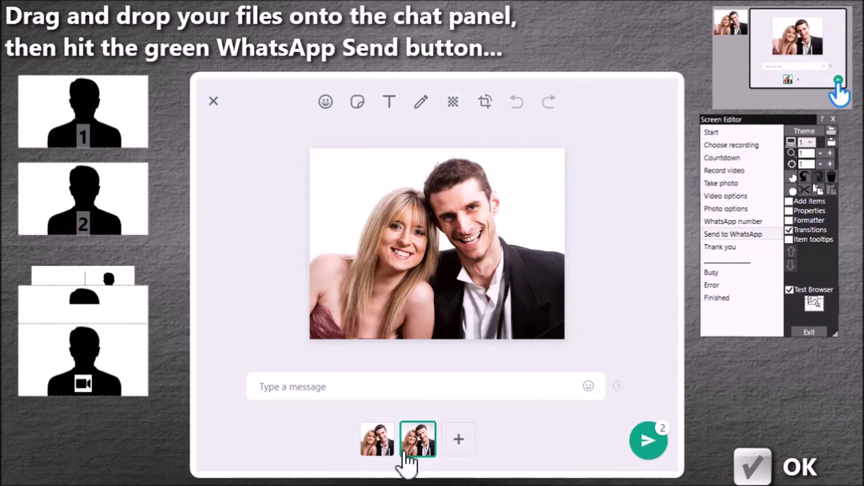
left_click_drag(816, 309, 617, 265)
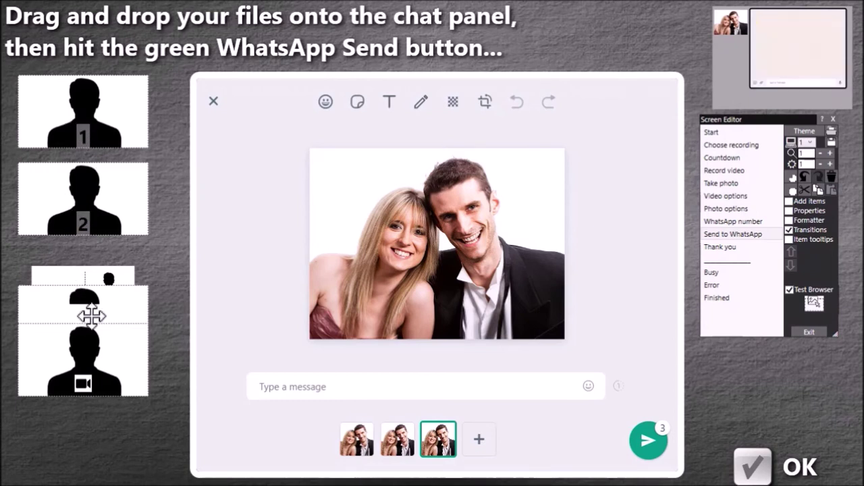
left_click(446, 432)
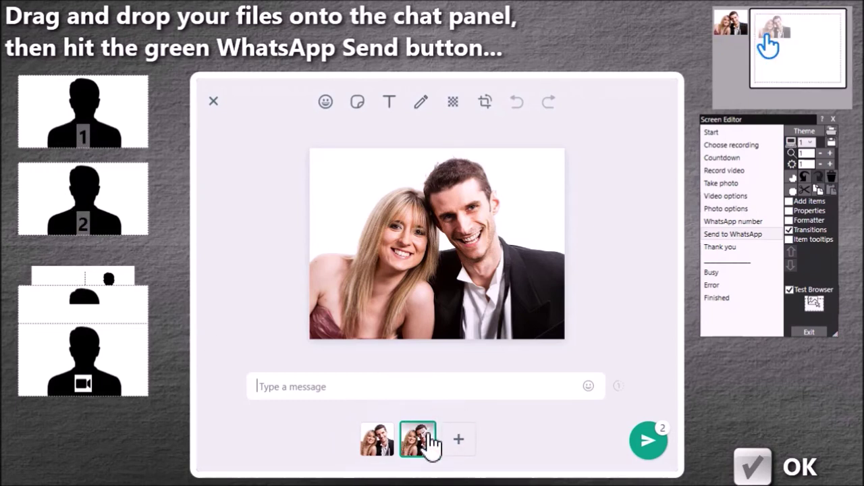
left_click(424, 434)
left_click(409, 433)
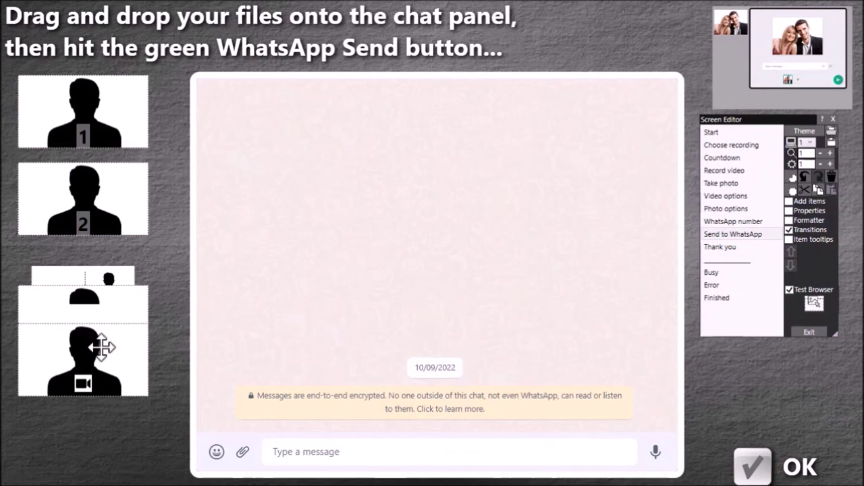
Step: Show the item properties and move the Latest animation placeholder down to the lower end of the placeholder column
left_click_drag(101, 349, 98, 377)
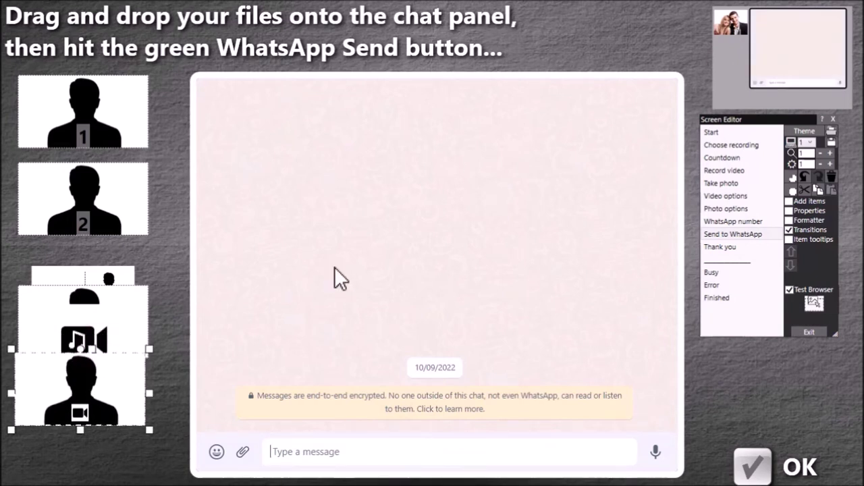
left_click(789, 211)
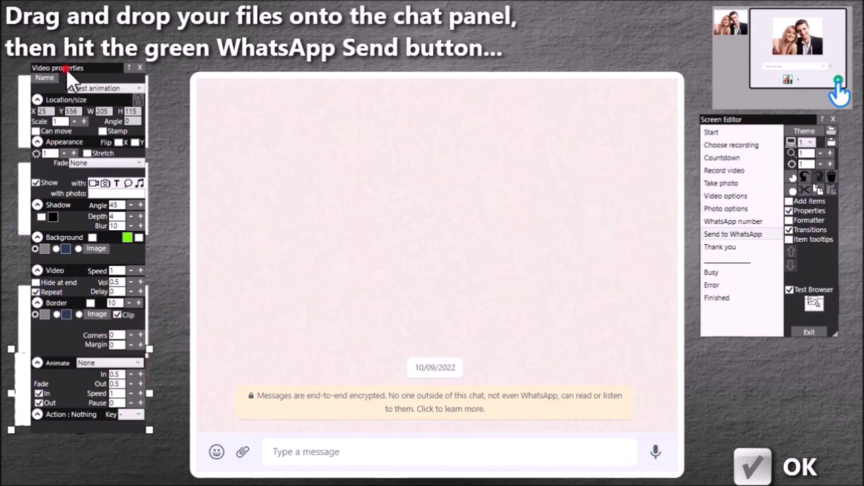
left_click_drag(66, 68, 258, 86)
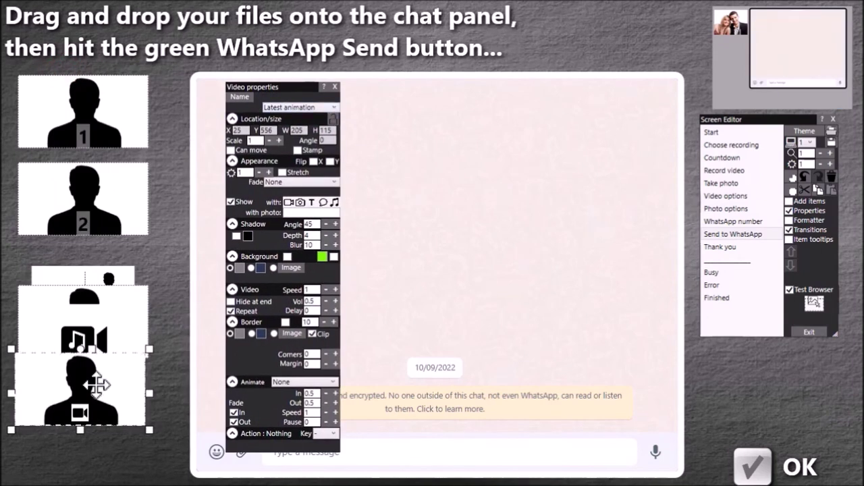
left_click_drag(96, 385, 102, 422)
Step: Move the Current karaoke placeholder down behind Latest animation, and shift the Current video placeholder to uncover Print layout
left_click(99, 330)
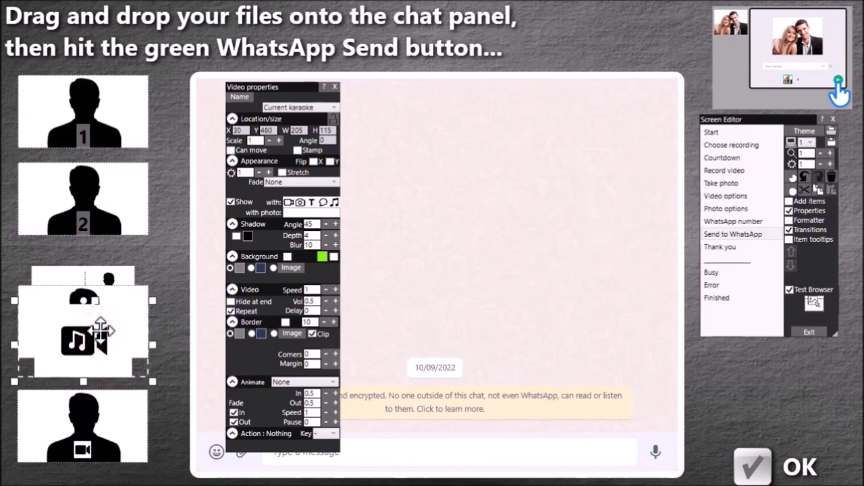
left_click_drag(110, 401, 109, 321)
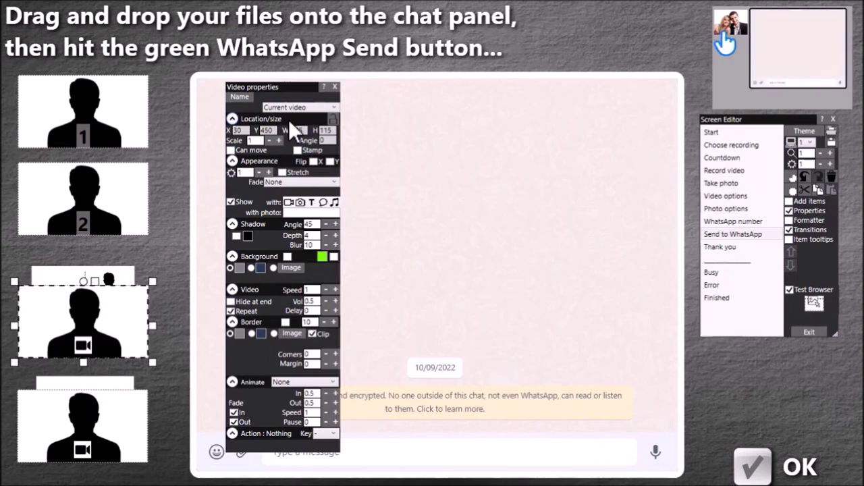
left_click(79, 296)
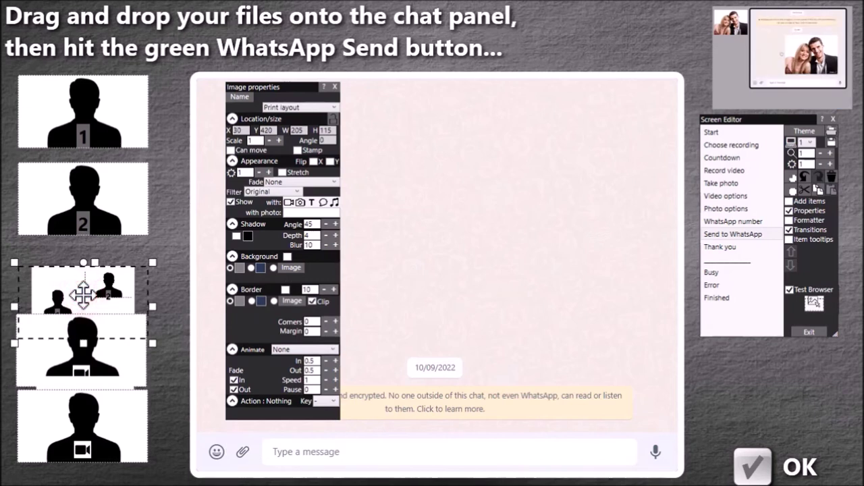
Step: Move the Print layout placeholder across to above the OK option, and move Current video up closer to photo 2
mouse_move(81, 295)
left_mouse_down()
mouse_move(77, 280)
mouse_move(94, 277)
mouse_move(86, 280)
left_mouse_up()
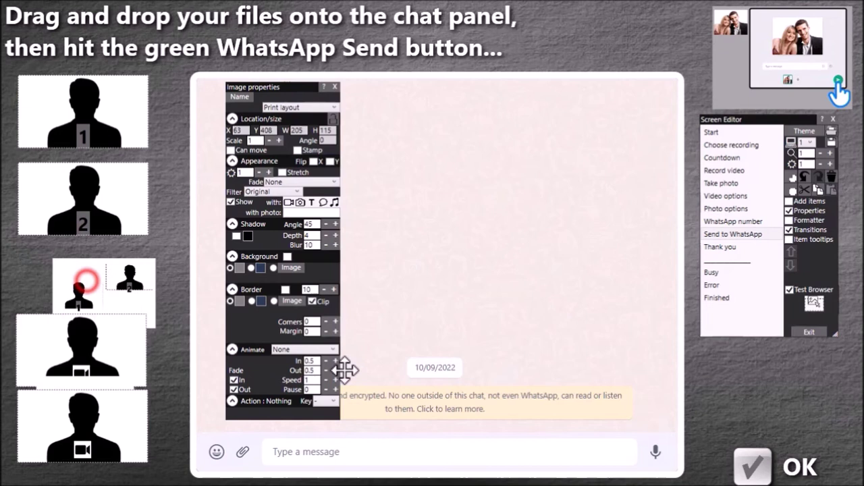
left_click_drag(345, 369, 795, 376)
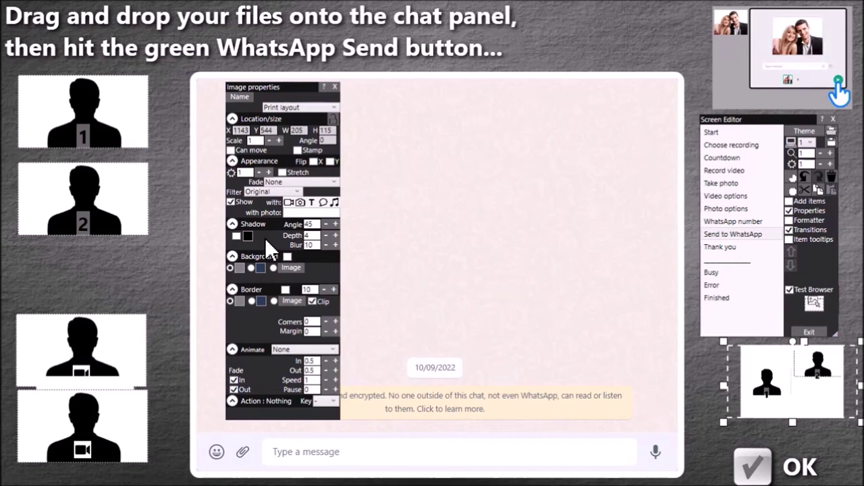
left_click_drag(83, 345, 83, 301)
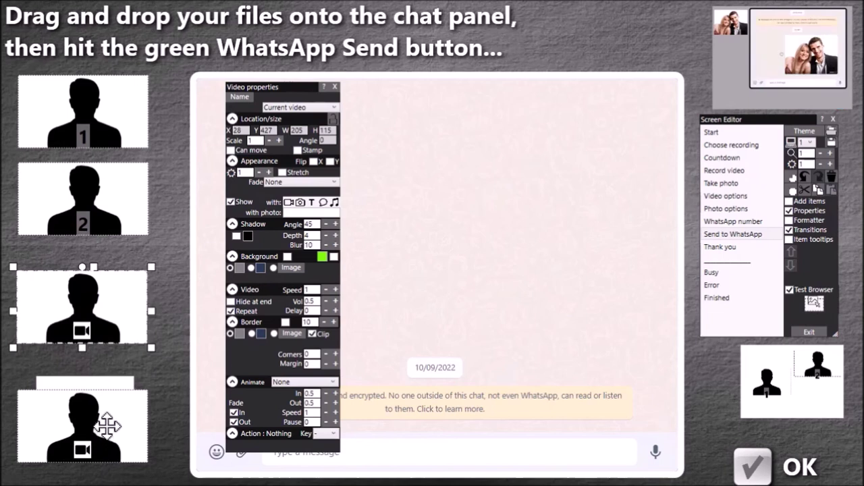
Step: Stack the Latest animation and Current karaoke placeholders with Print layout above the OK option
left_click(100, 422)
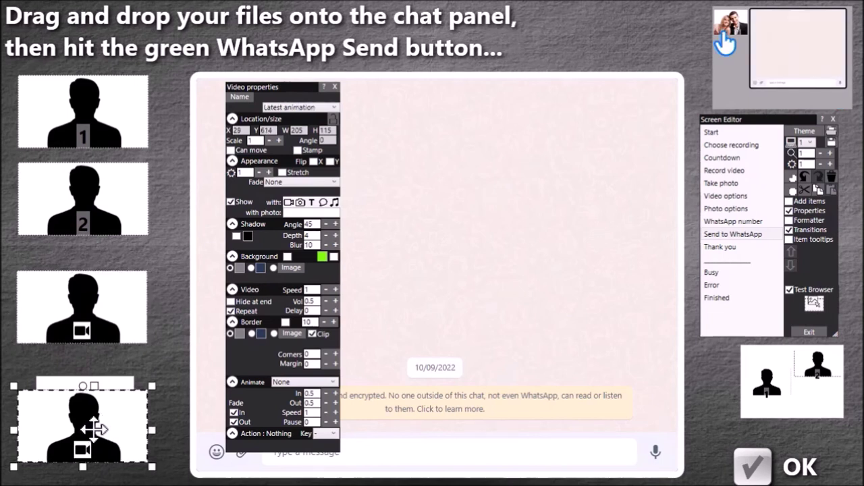
left_click_drag(96, 428, 794, 386)
left_click_drag(85, 405, 736, 428)
left_click_drag(788, 398, 782, 355)
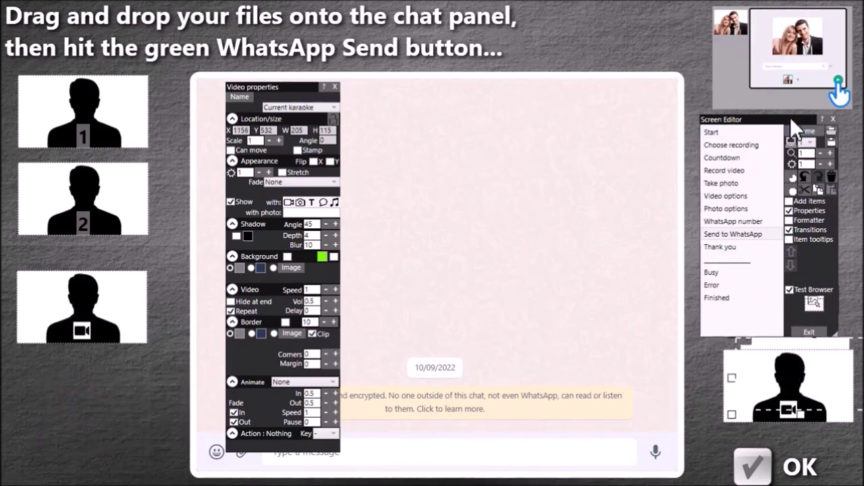
Step: Try to delete the Current karaoke placeholder from the Send to WhatsApp screen, and select the Latest animation placeholder
left_click_drag(798, 135, 778, 102)
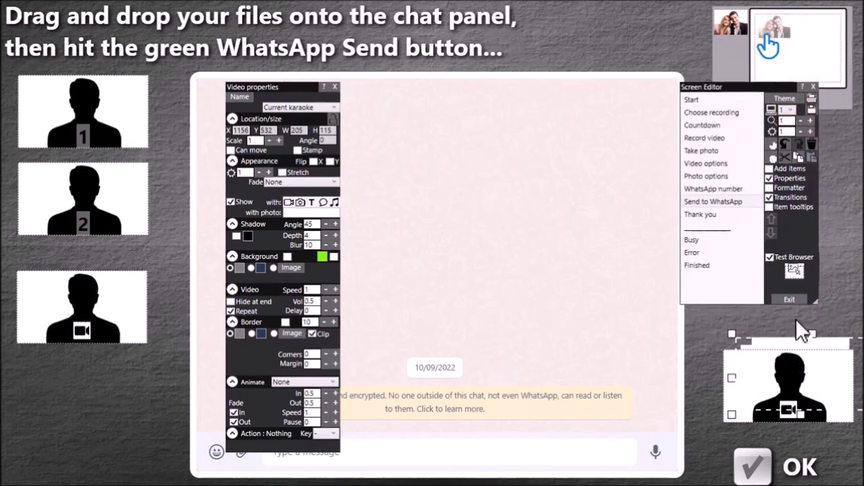
left_click(811, 145)
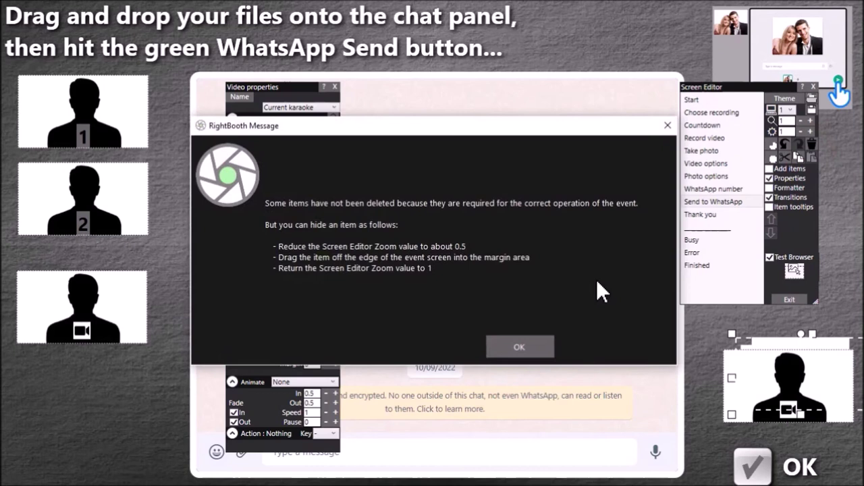
left_click(539, 346)
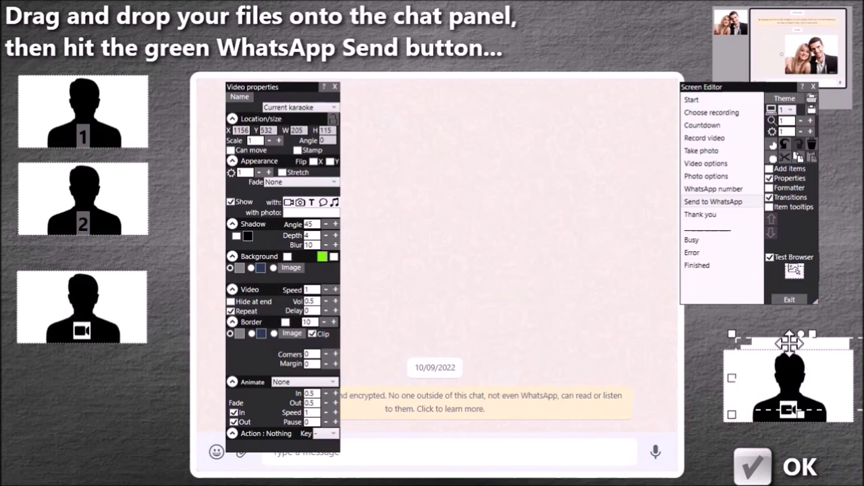
left_click(803, 383)
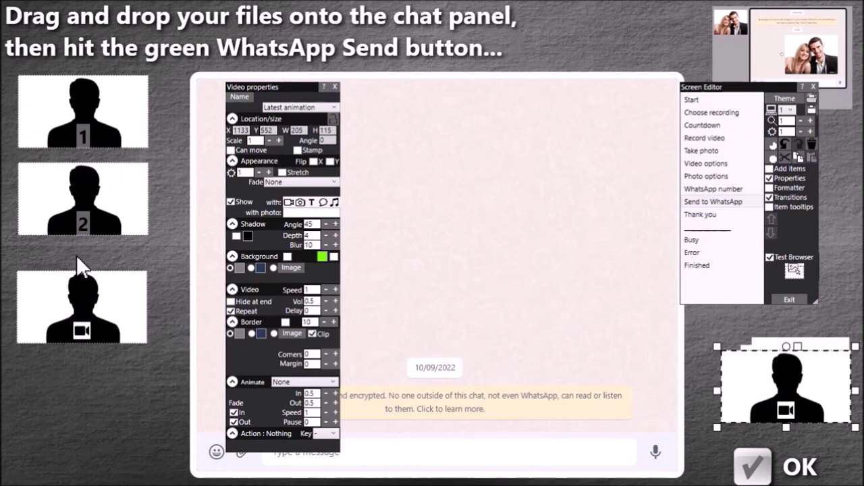
Step: Enlarge the photo 1, photo 2 and Current video placeholders together to about 245 wide
left_click(98, 120)
left_click(95, 194)
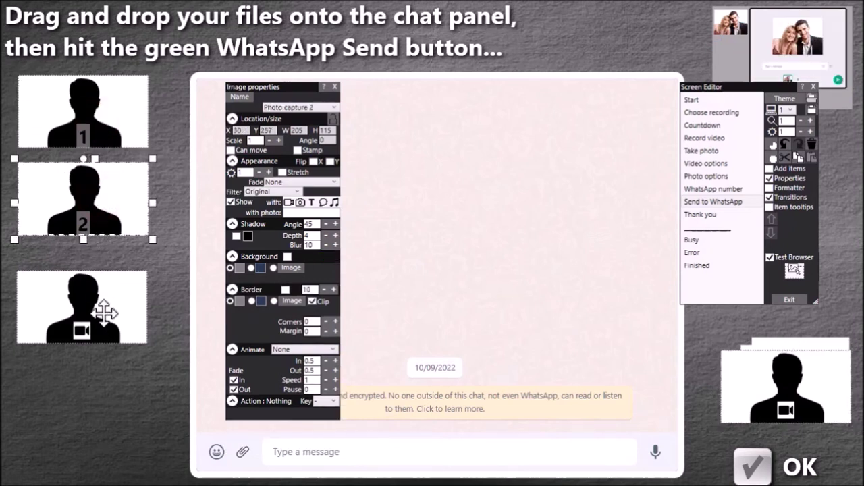
left_click(108, 312)
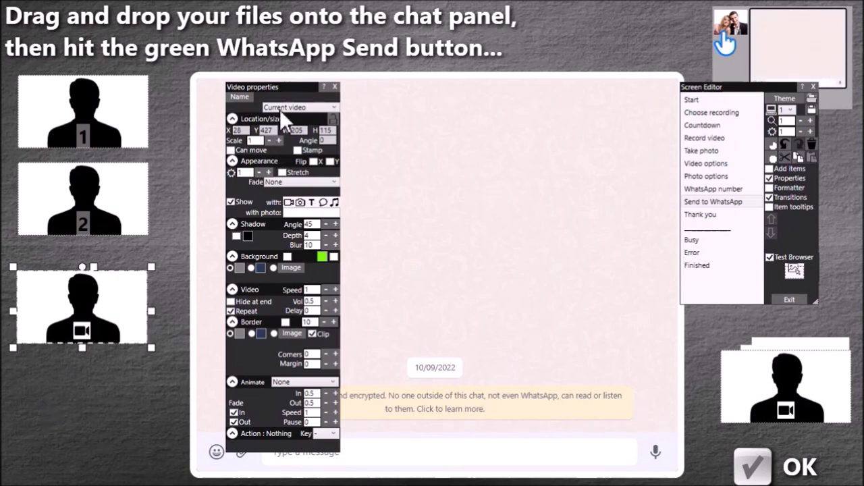
left_click_drag(160, 376, 10, 67)
left_click_drag(147, 149, 177, 179)
left_click(115, 453)
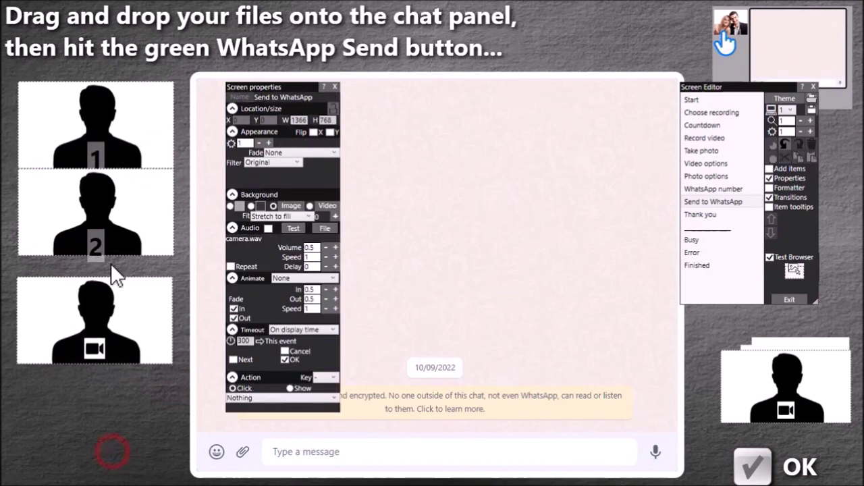
Step: Space out the enlarged placeholders by moving photo 2 to about Y 284 and Current video down to about Y 483
left_click(114, 233)
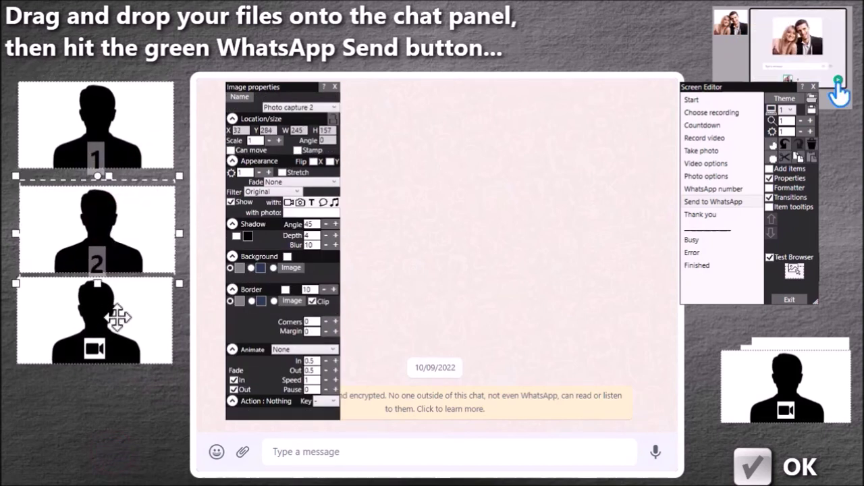
left_click_drag(120, 315, 120, 354)
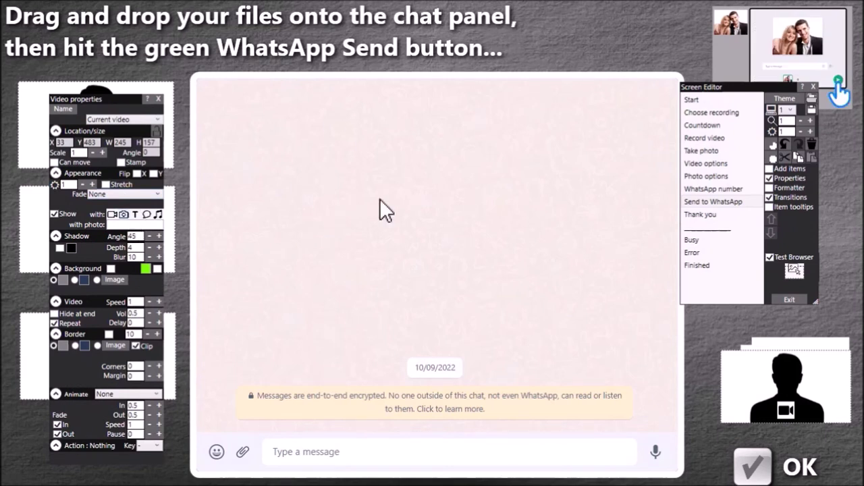
Step: Turn off Test Browser and nudge the WhatsApp web browser item to about X 309, Y 128, clear of the Screen Editor
left_click(780, 257)
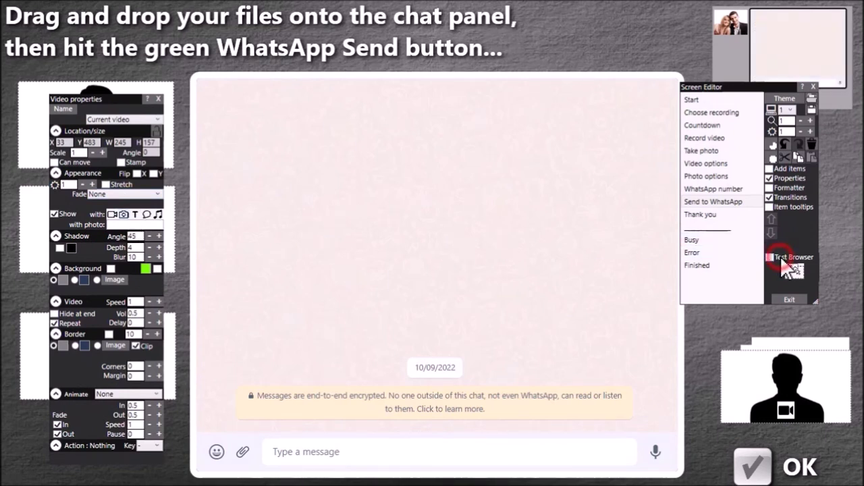
left_click(350, 191)
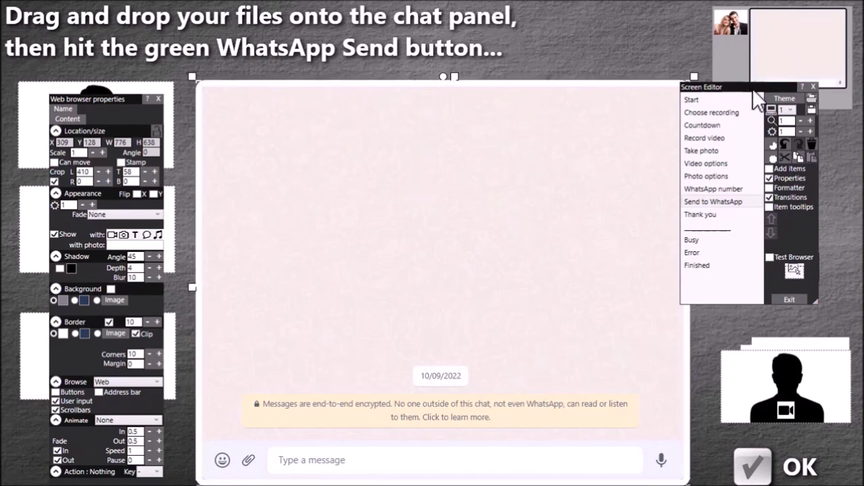
left_click_drag(751, 88, 773, 90)
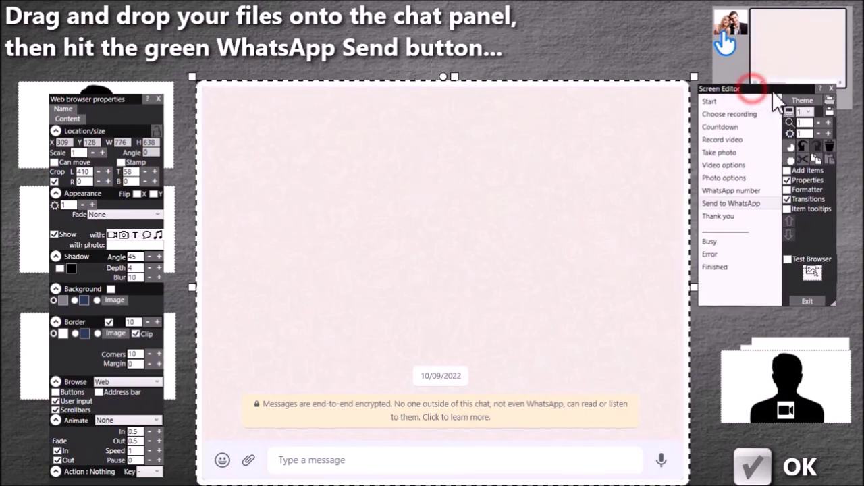
Step: Switch the web browser item's cropping off and on again to compare the full WhatsApp page with the cropped chat
left_click(54, 180)
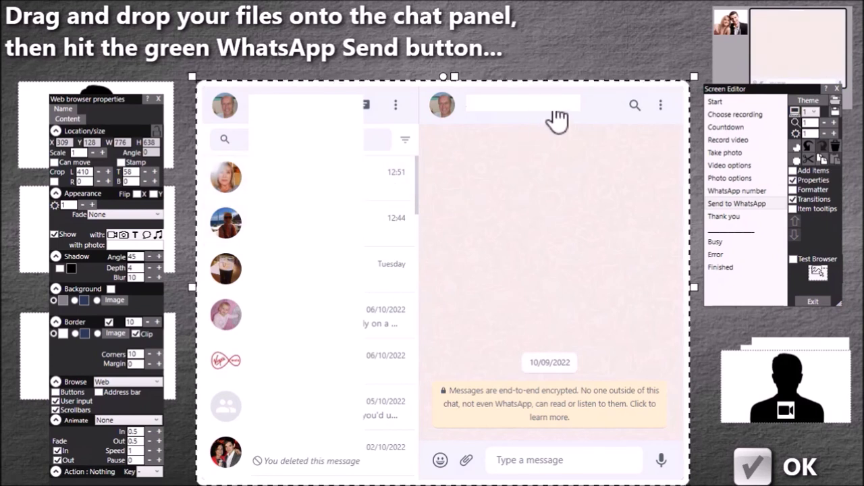
left_click(53, 181)
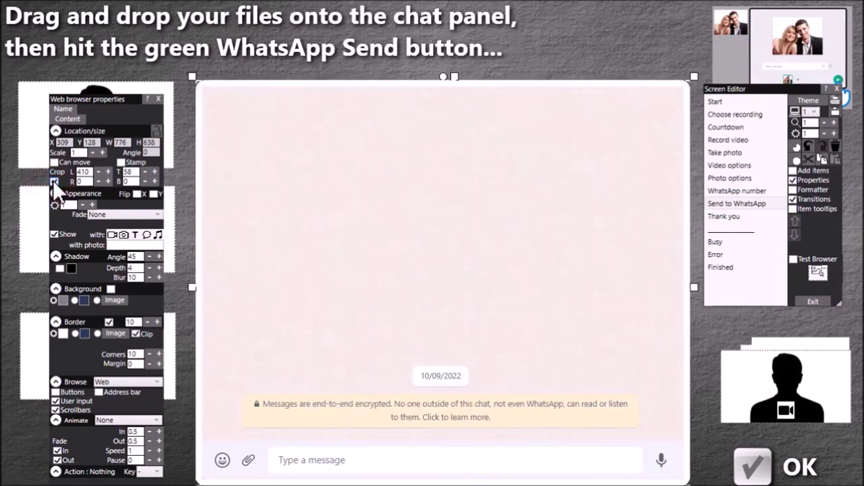
Step: Reduce the web browser item's left crop to slightly below 290 to expose part of the chat list
left_click(98, 171)
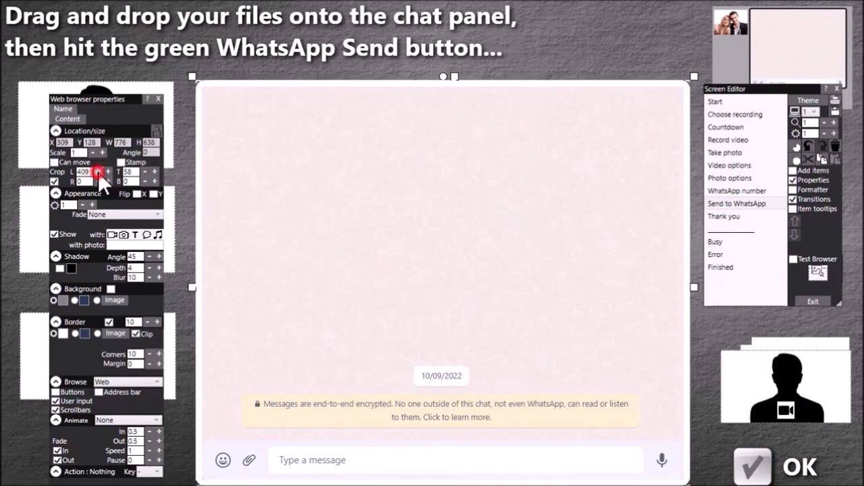
left_click(98, 171)
left_click(98, 172)
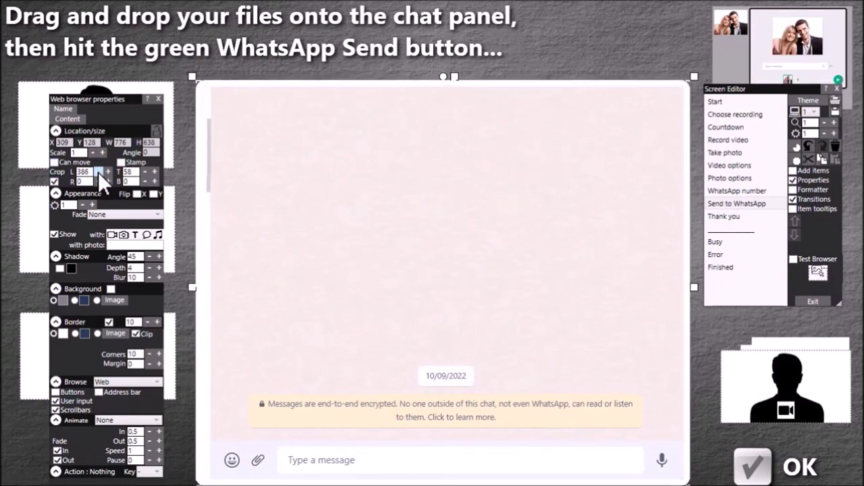
left_click(97, 171)
left_click(98, 172)
left_click(98, 172)
left_click(98, 171)
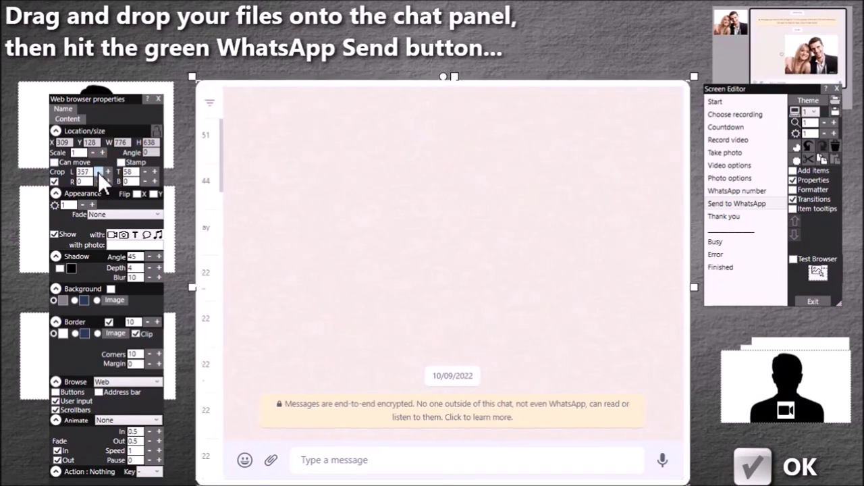
left_click(98, 171)
left_click(98, 172)
left_click(98, 172)
left_click(97, 171)
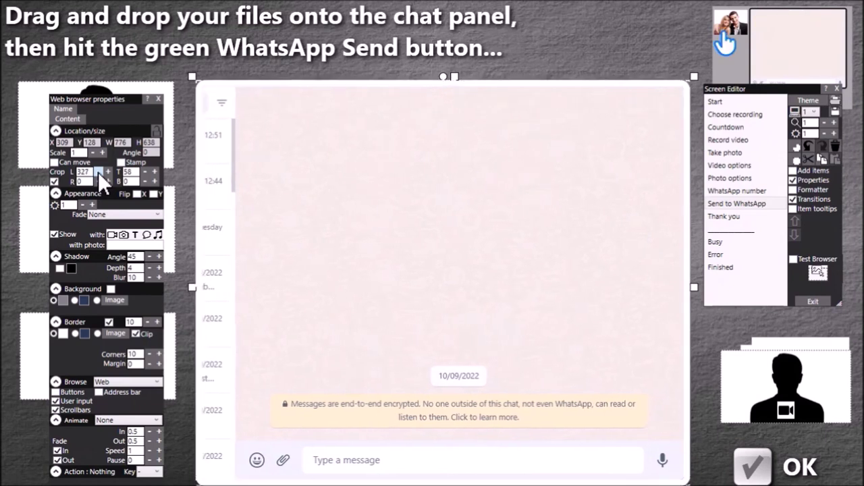
left_click(98, 172)
left_click(98, 171)
left_click(98, 171)
left_click(97, 171)
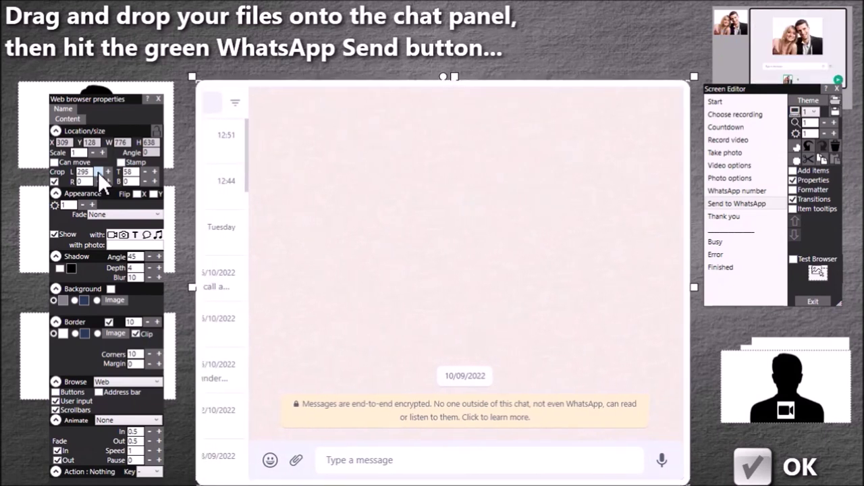
left_click(98, 171)
Step: Raise the web browser item's left crop to 410 so the chat list is hidden
left_click(110, 169)
left_click(110, 168)
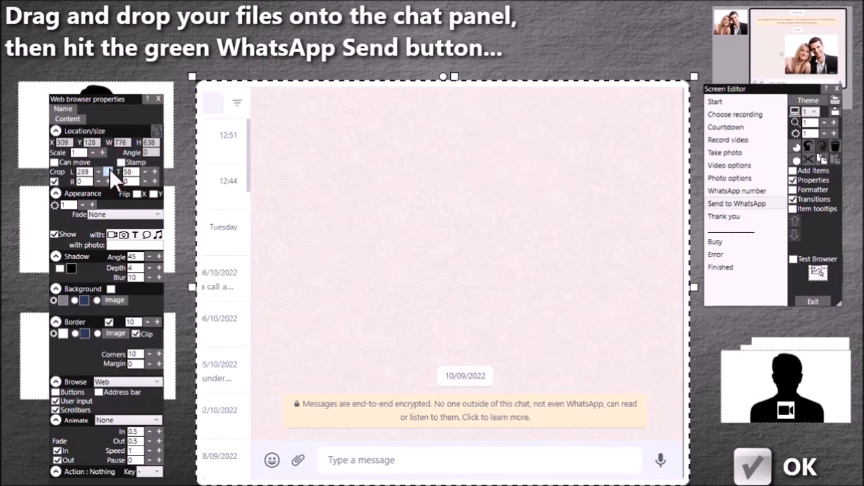
left_click(109, 169)
left_click(109, 169)
left_click(109, 169)
left_click(110, 169)
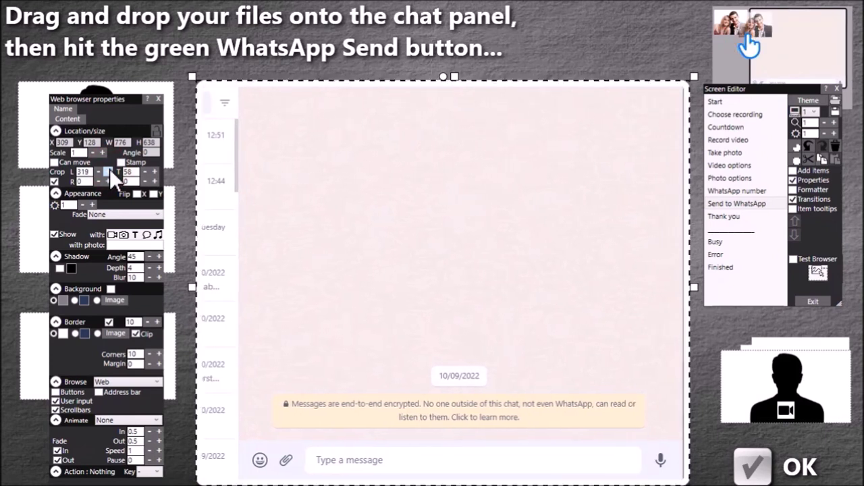
left_click(109, 169)
left_click(109, 169)
left_click(109, 168)
left_click(110, 168)
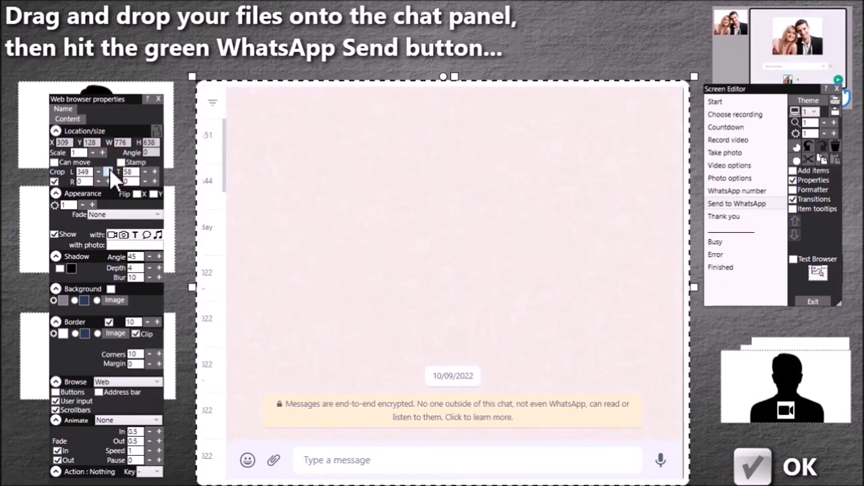
left_click(110, 169)
left_click(109, 169)
left_click(109, 168)
left_click(109, 169)
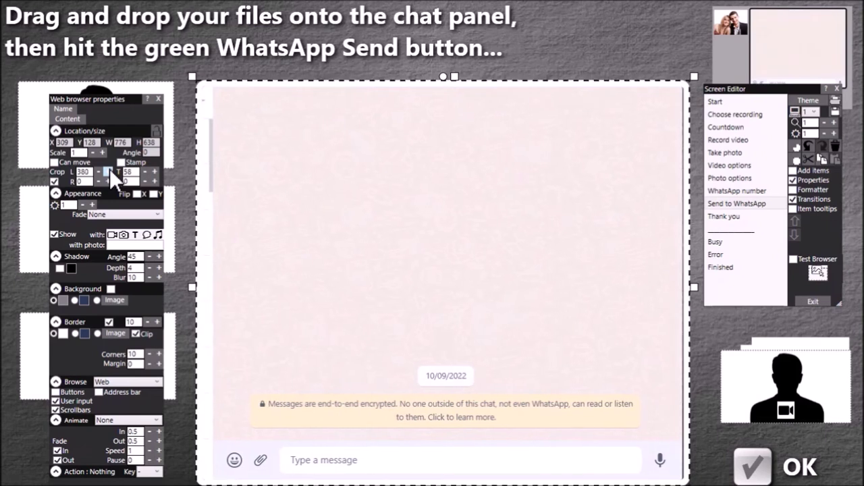
left_click(109, 169)
left_click(110, 169)
left_click(109, 169)
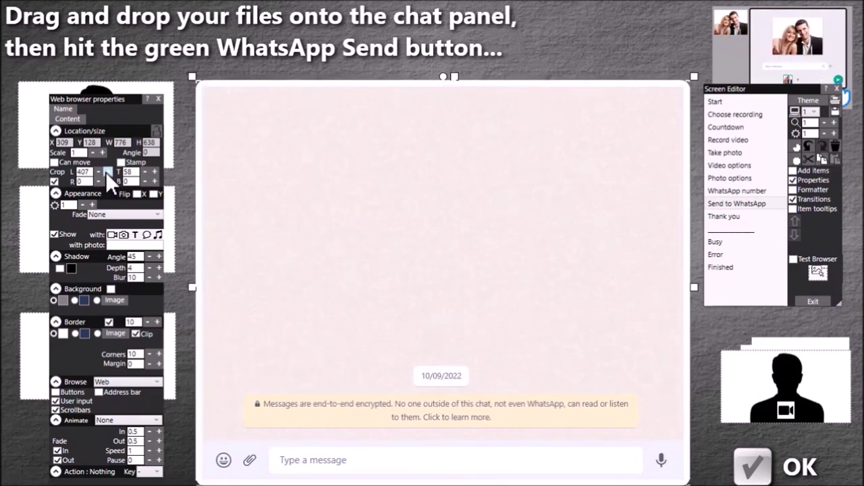
left_click(106, 171)
left_click(107, 171)
left_click(107, 171)
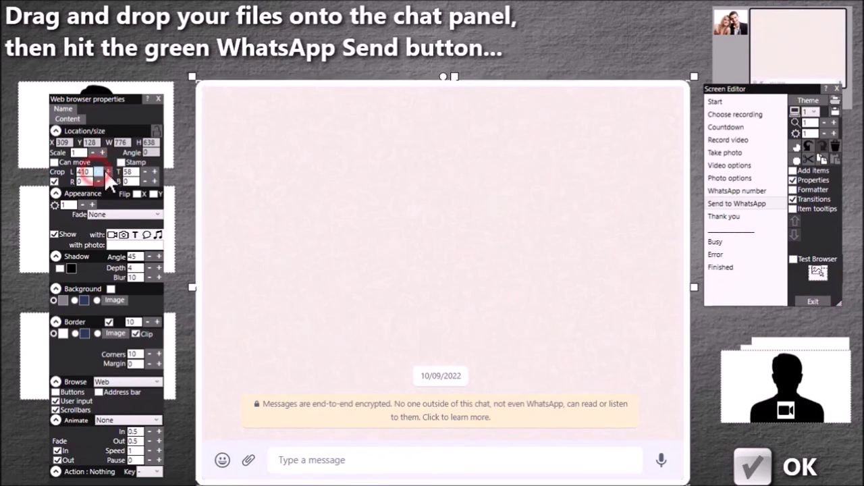
Step: Reduce the web browser item's top crop to about 10 to expose the contact header
left_click(145, 171)
left_click(145, 172)
left_click(145, 171)
left_click(145, 172)
left_click(144, 172)
left_click(145, 172)
left_click(145, 171)
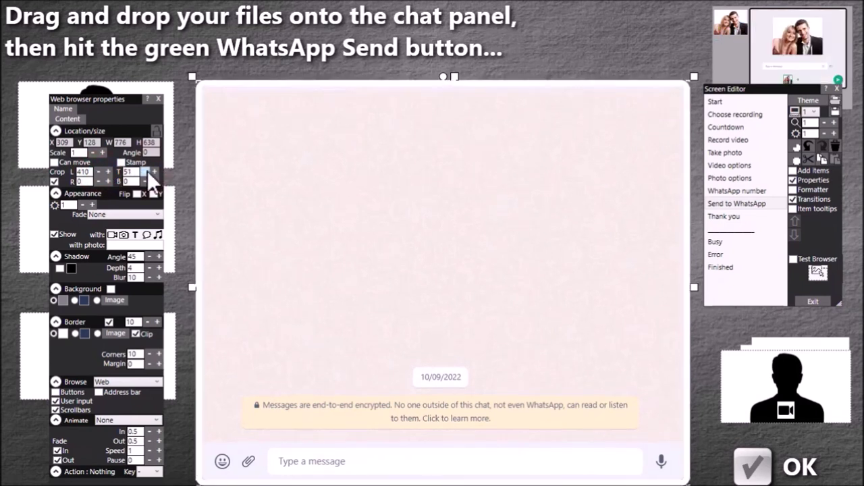
left_click(148, 170)
left_click(148, 170)
left_click(147, 170)
left_click(147, 170)
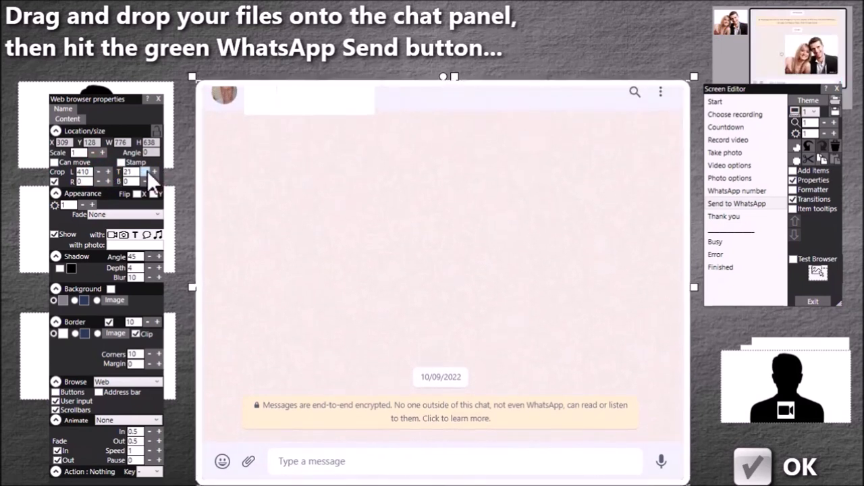
left_click(147, 171)
left_click(147, 170)
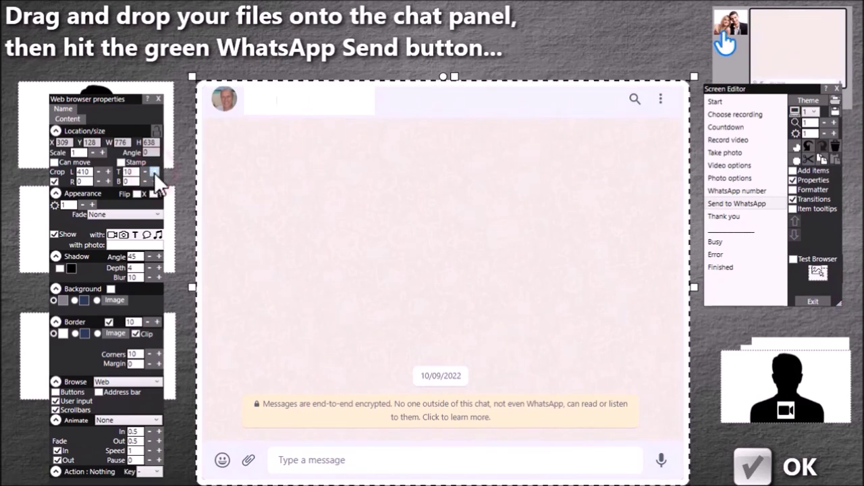
Step: Raise the web browser item's top crop to 58 so the contact header is hidden
left_click(154, 171)
left_click(154, 172)
left_click(154, 172)
left_click(154, 172)
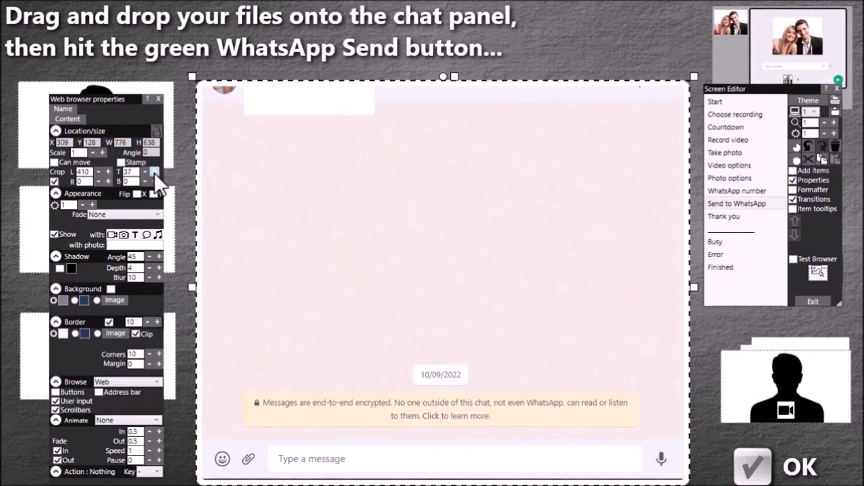
left_click(154, 172)
left_click(154, 172)
left_click(153, 172)
left_click(154, 172)
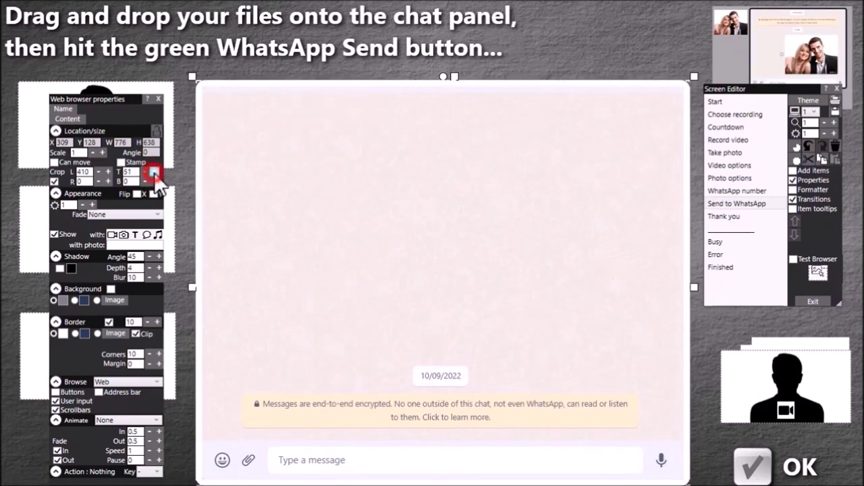
left_click(154, 171)
left_click(154, 172)
left_click(154, 172)
left_click(154, 172)
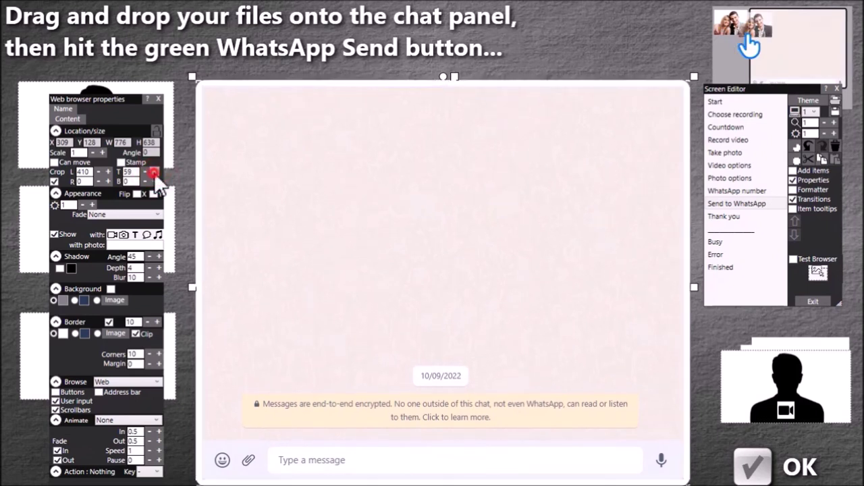
left_click(144, 172)
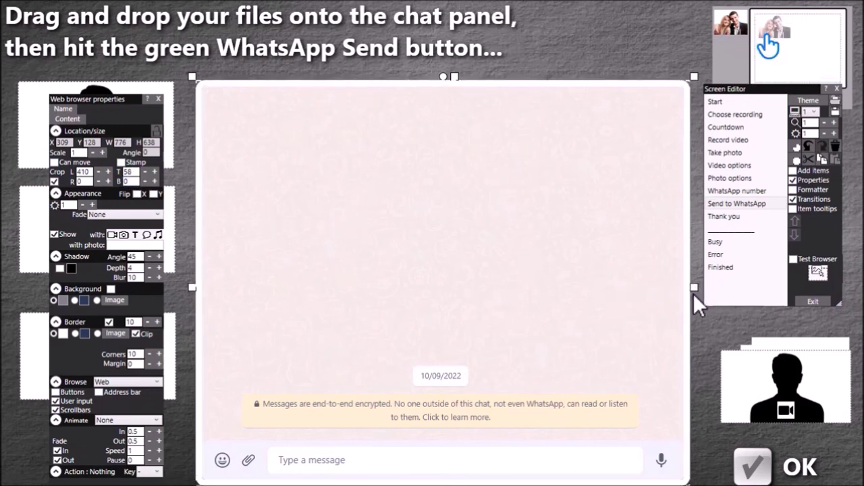
Step: Try the web browser item at about 565 wide, and then widen it to about 789
left_click_drag(691, 290, 558, 295)
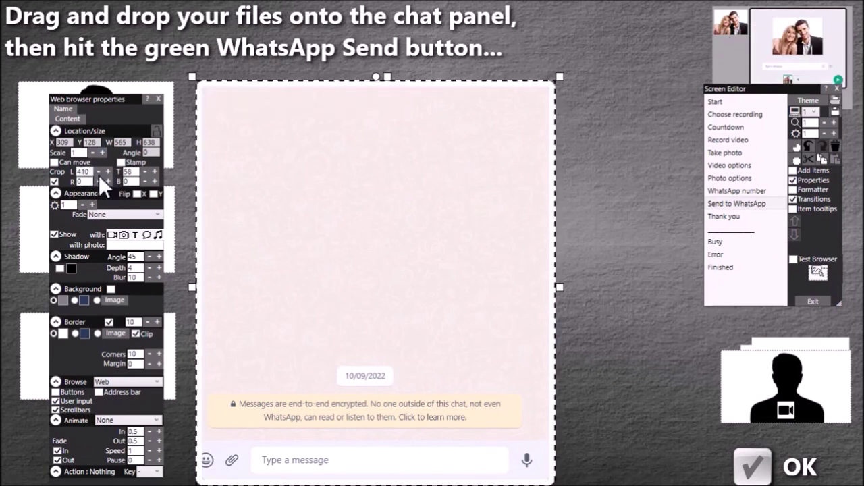
left_click_drag(559, 287, 705, 287)
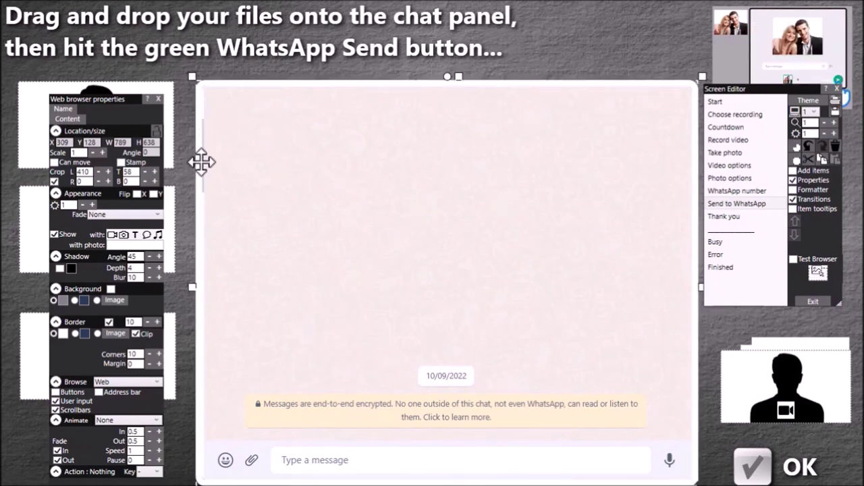
Step: Set the web browser item's left crop to 415 to hide the chat list edge at the wider size
left_click(107, 170)
left_click(107, 169)
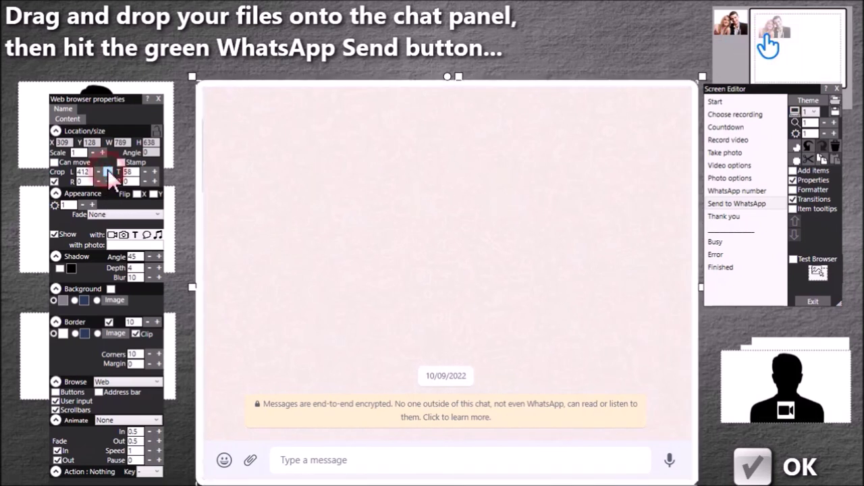
left_click(107, 168)
left_click(108, 169)
left_click(108, 168)
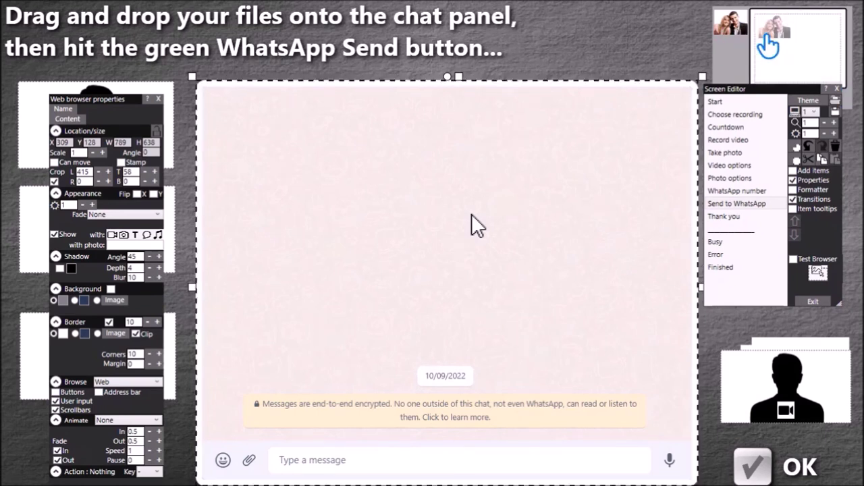
Step: Shift the properties window clear of the browser item, and add a new shape to the Send to WhatsApp screen
left_click_drag(117, 110, 138, 89)
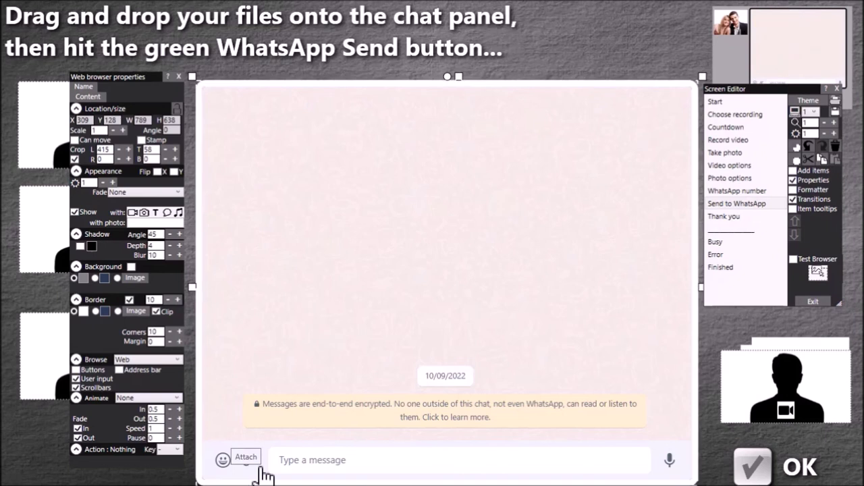
left_click(810, 170)
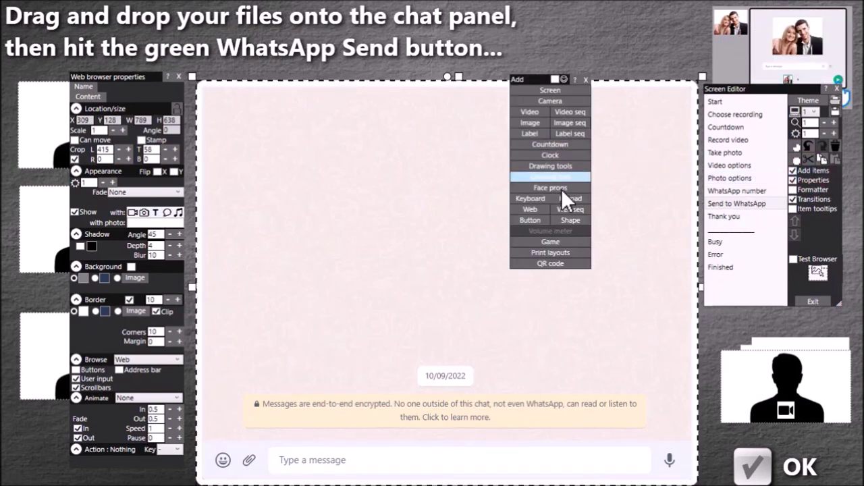
left_click(568, 221)
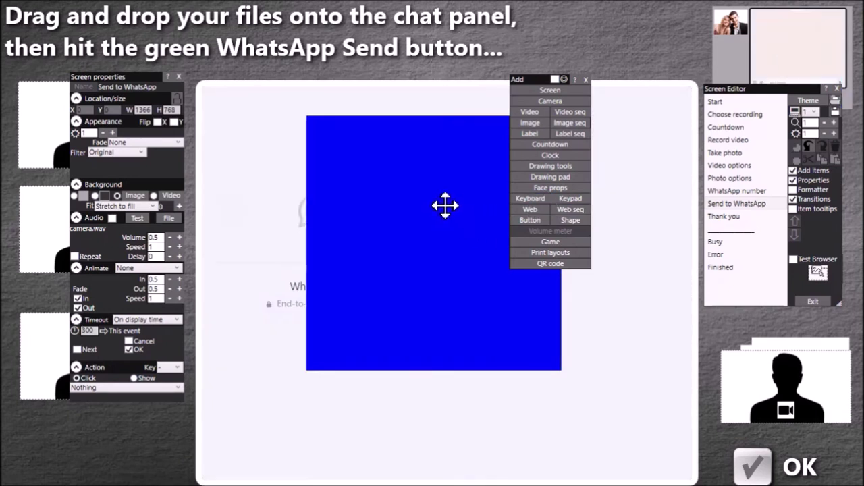
Step: Shrink the shape to 96 by 55, place it over the icons beside the chat's message box, and colour its background light grey #F3F3F3
left_click_drag(444, 207, 405, 250)
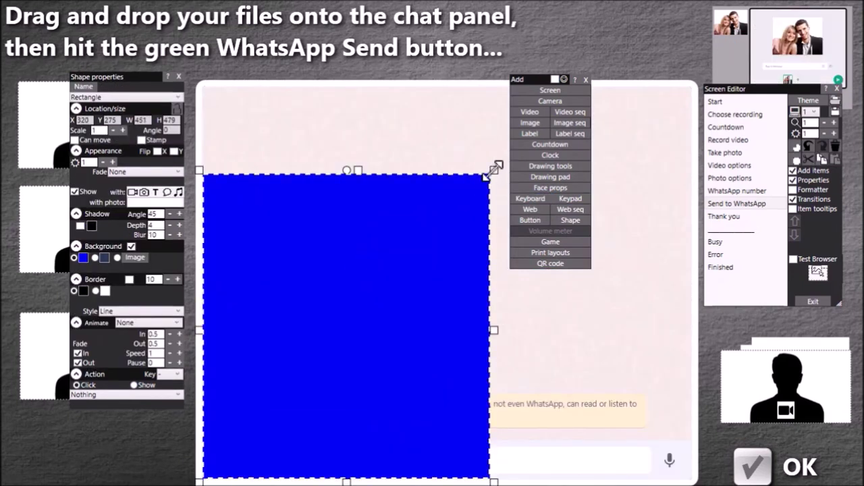
left_click_drag(494, 170, 267, 438)
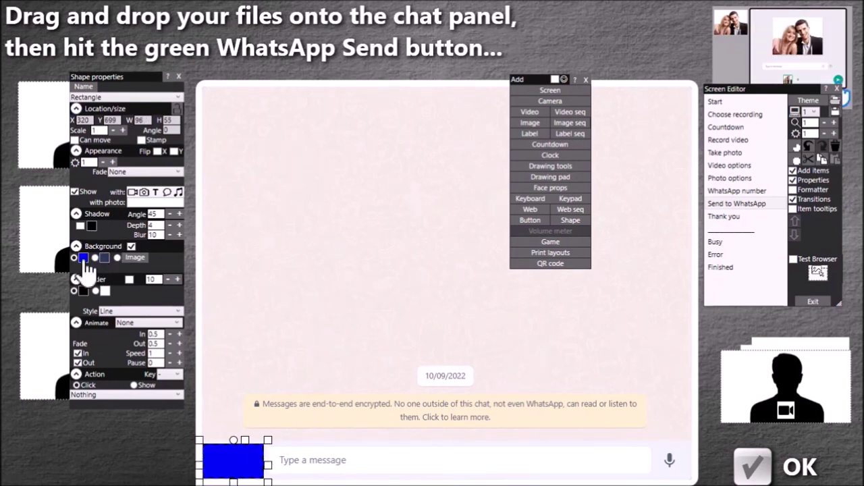
left_click(84, 259)
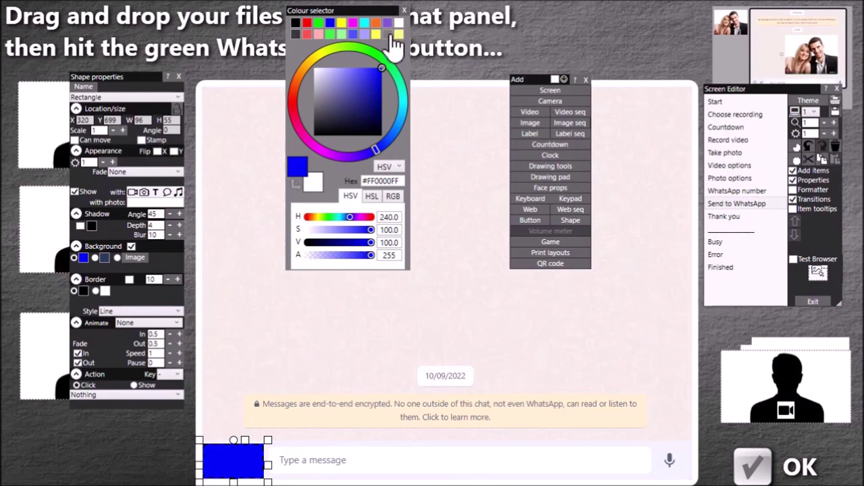
left_click(315, 102)
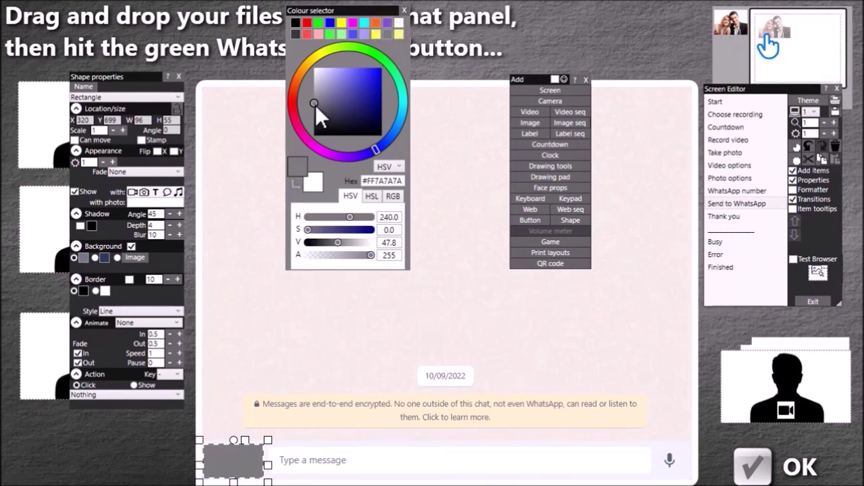
left_click_drag(315, 105, 313, 71)
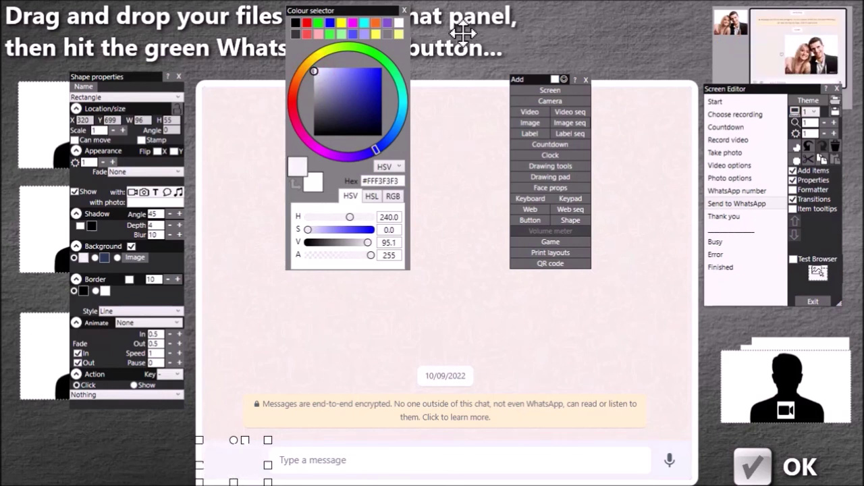
left_click(501, 29)
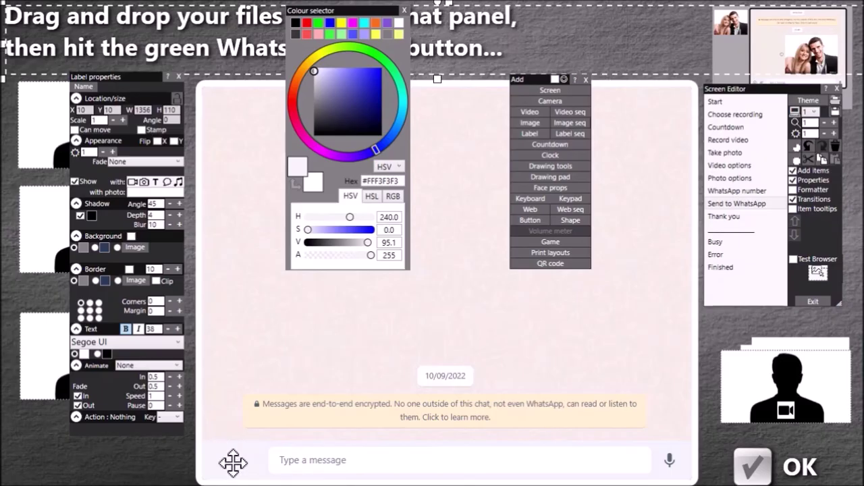
left_click(163, 462)
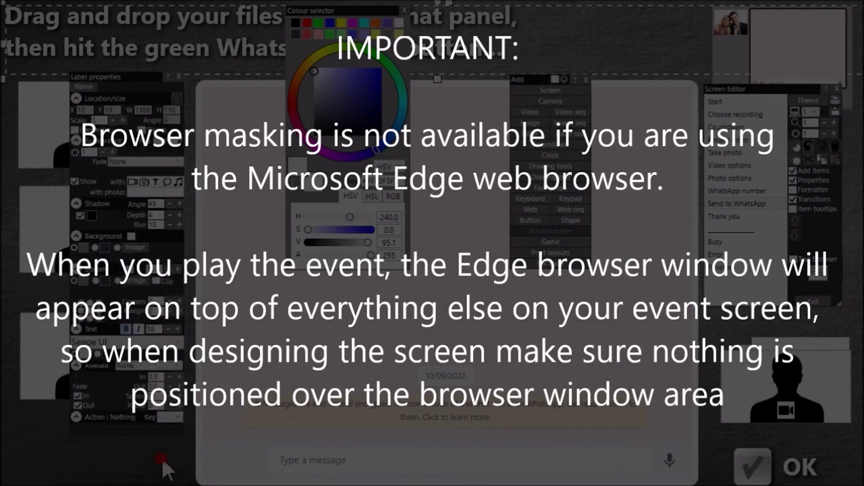
left_click(165, 469)
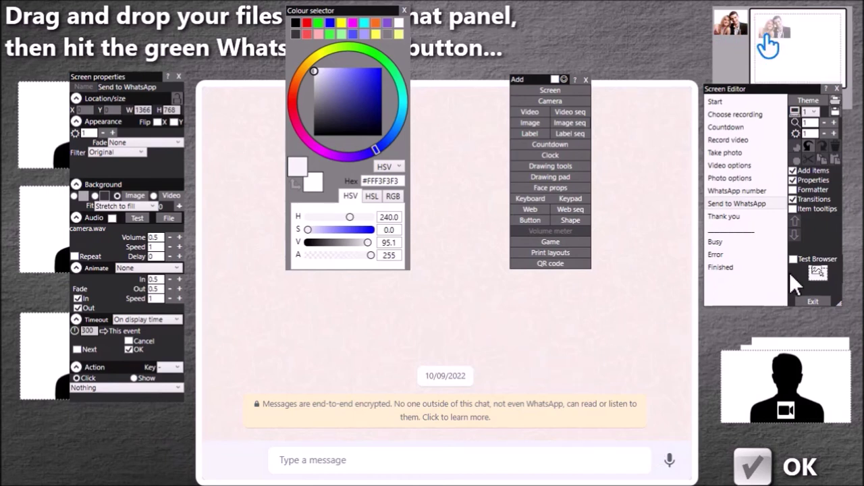
Step: Test the masked chat browser with the test image and the microphone button, and dismiss the microphone notice
left_click_drag(651, 329, 585, 339)
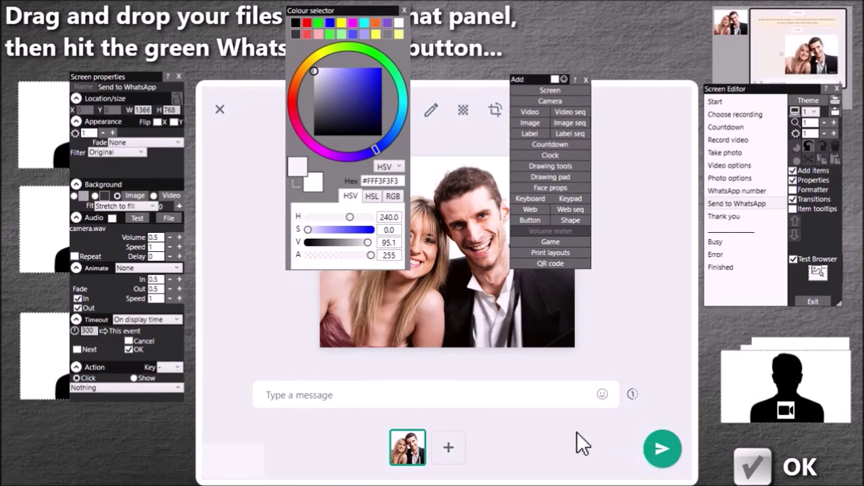
left_click(419, 451)
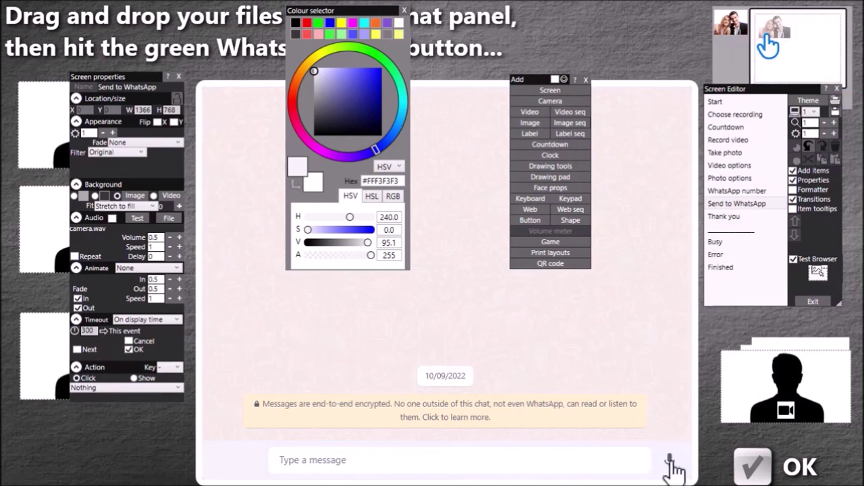
left_click(670, 461)
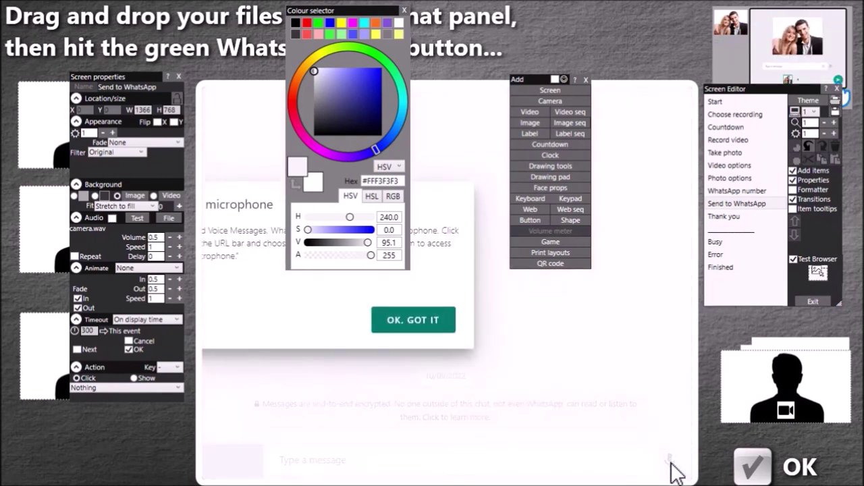
left_click(429, 324)
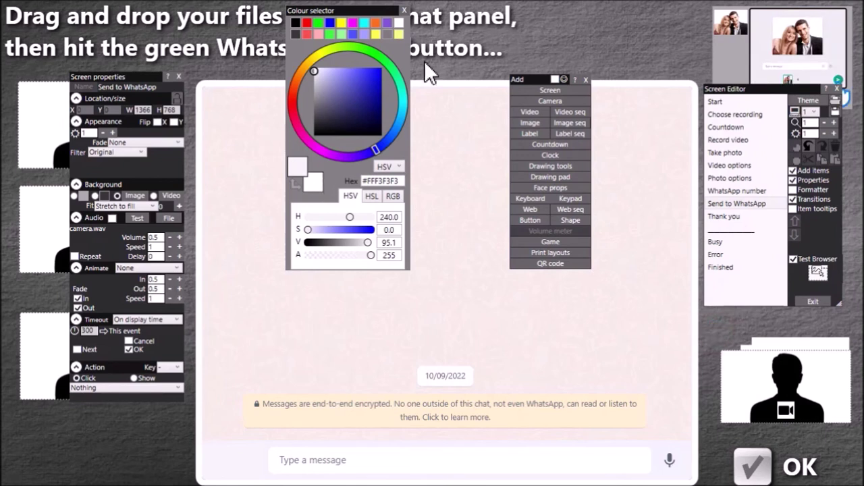
Step: Close the colour selector and the Add window, and move the properties window off the media placeholders
left_click(403, 12)
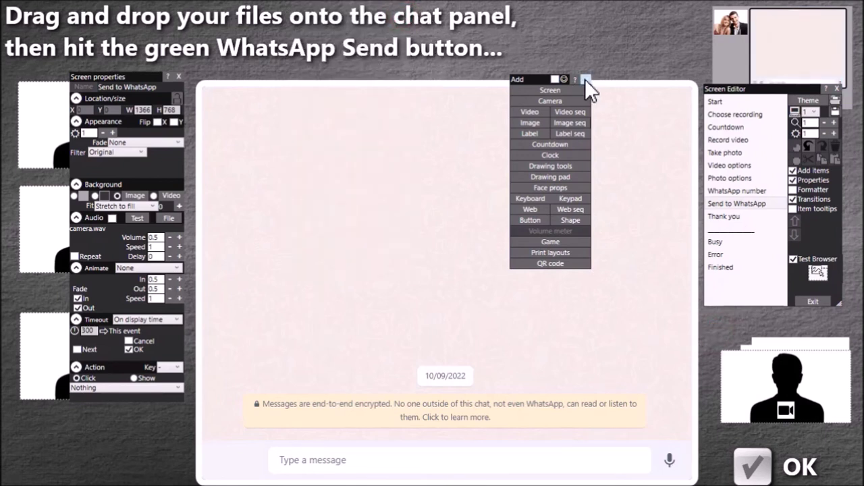
left_click(585, 79)
left_click_drag(132, 76, 288, 118)
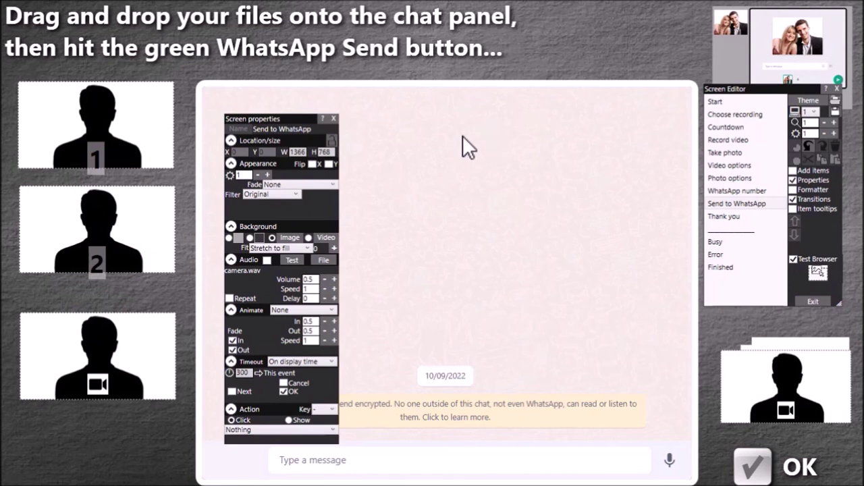
Step: Leave the screen editor, play the whatsapp1 event, and choose to take 2 photos
left_click(778, 41)
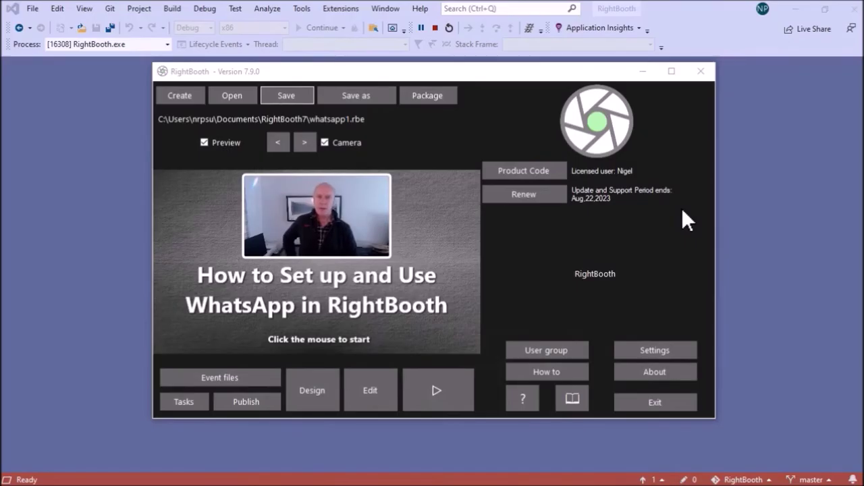
left_click(441, 388)
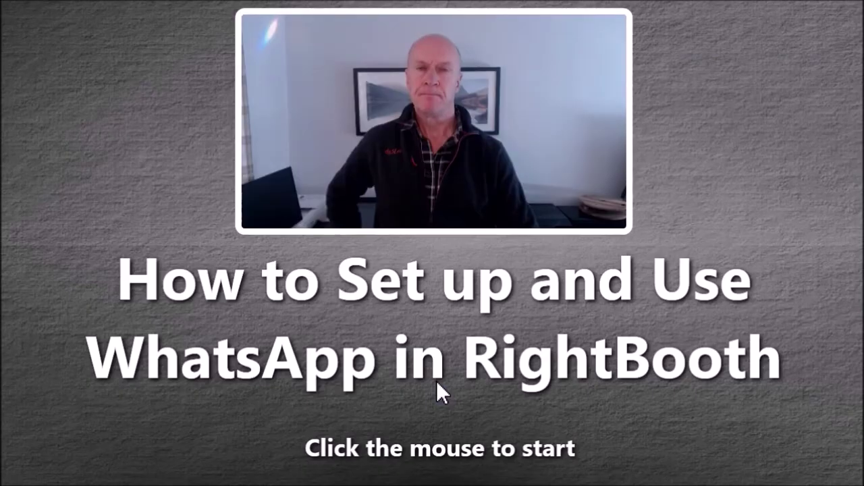
left_click(419, 407)
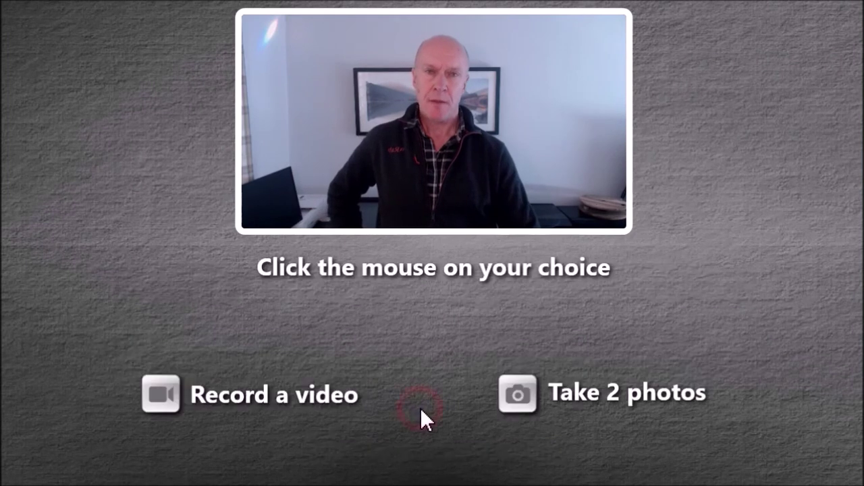
left_click(518, 394)
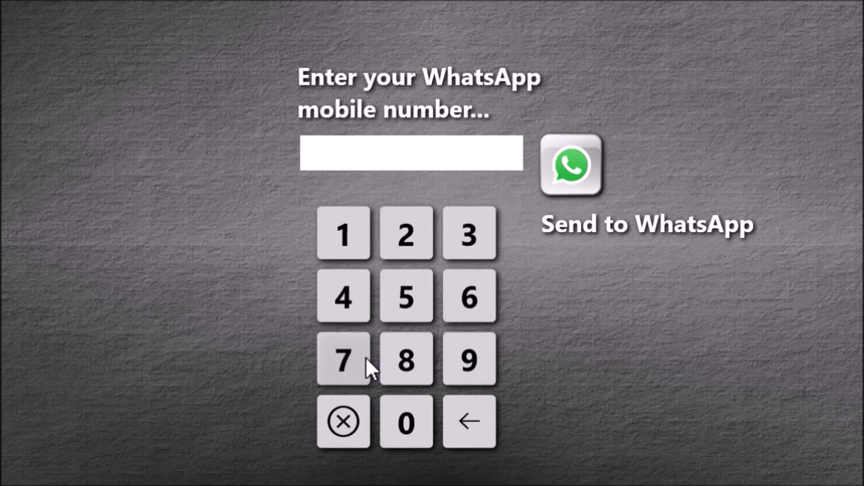
Step: Enter the WhatsApp mobile number and continue to the Send to WhatsApp screen
key("ctrl+v")
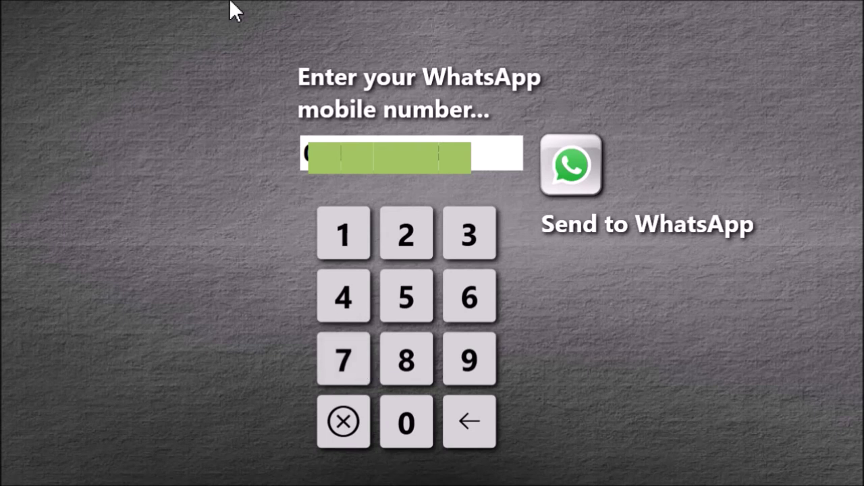
left_click(573, 181)
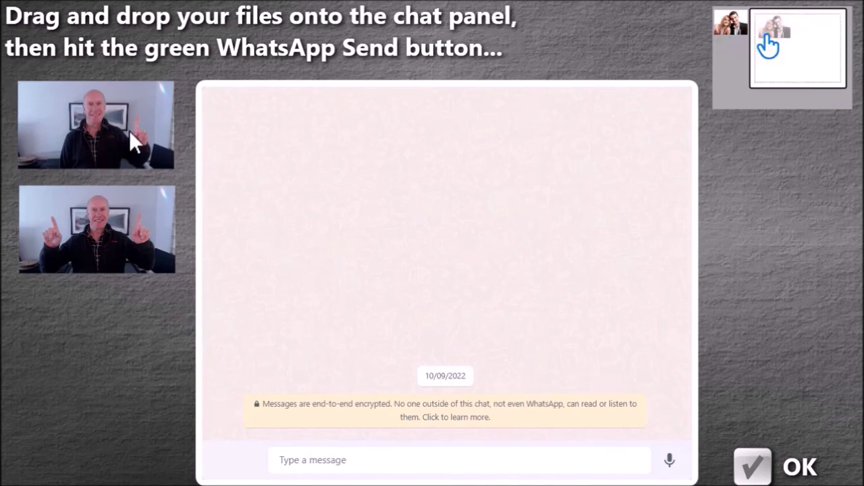
Step: Send both captured photos to the WhatsApp chat, and open that chat on the phone
left_click_drag(100, 135, 336, 190)
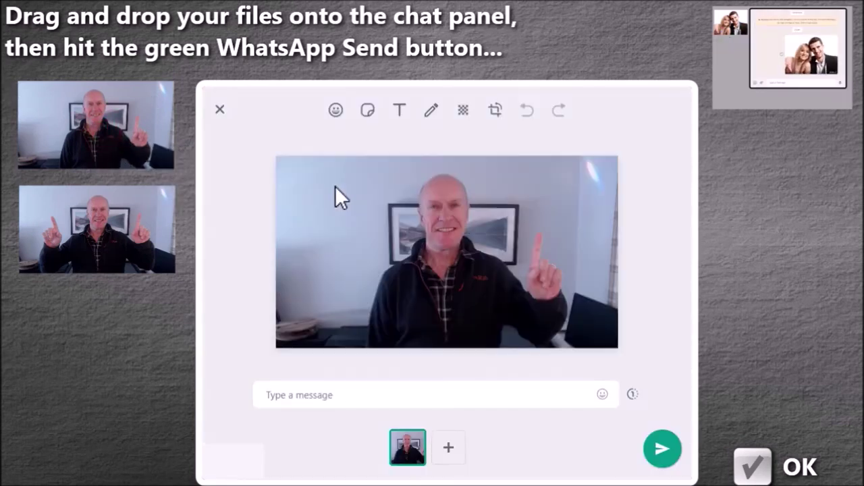
left_click_drag(95, 243, 412, 280)
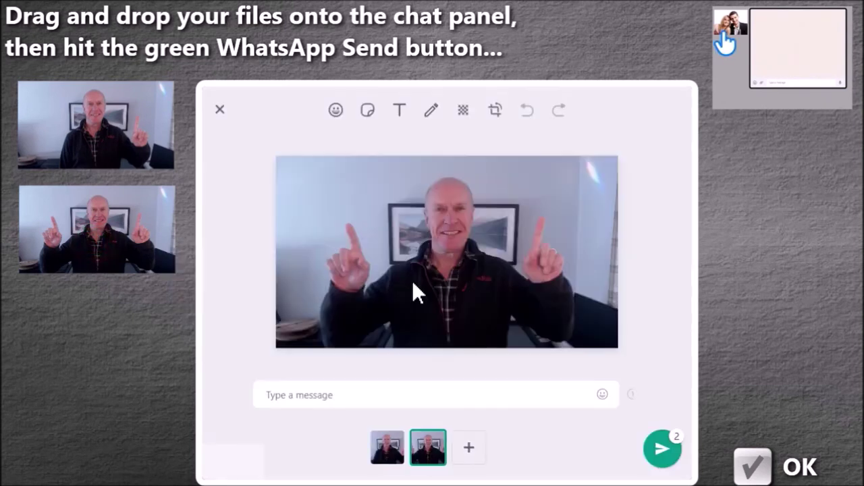
left_click(662, 452)
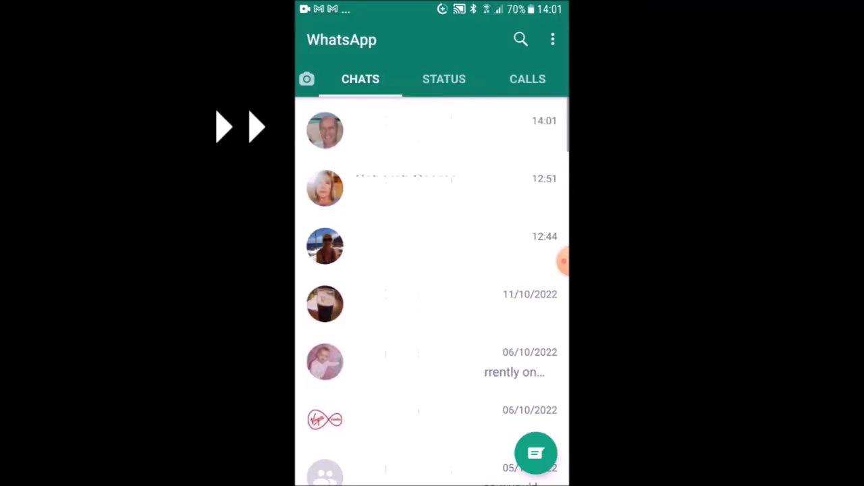
left_click(432, 130)
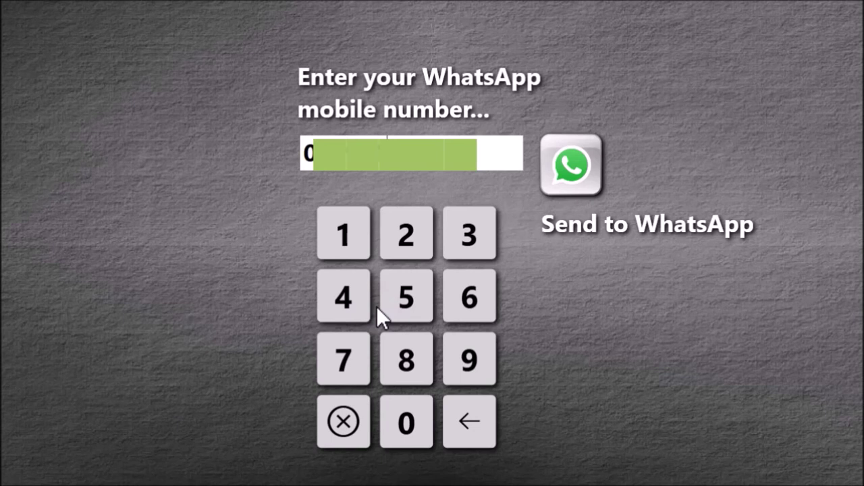
Step: Continue to the Send to WhatsApp screen with the entered number, send the recorded video to the chat, and finish the screen
left_click(566, 169)
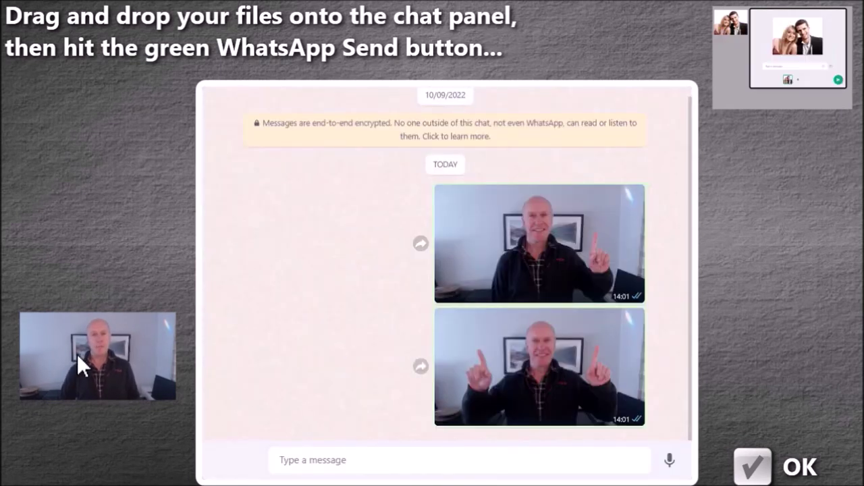
left_click_drag(77, 358, 339, 311)
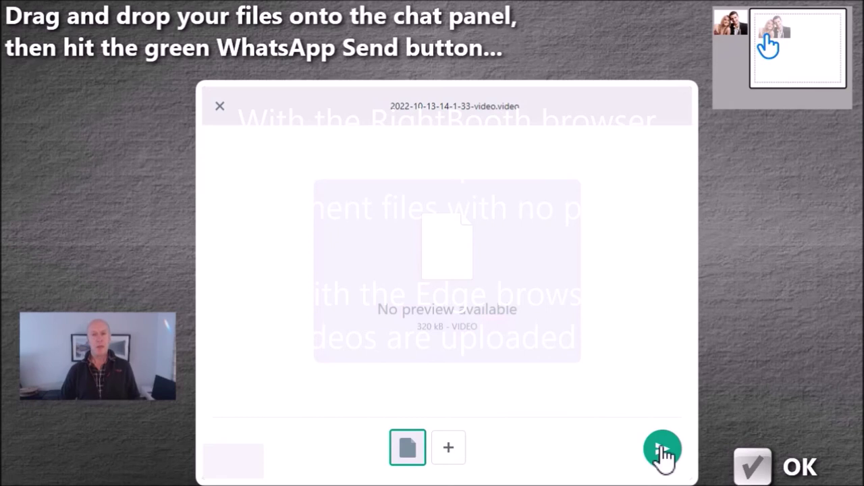
left_click(660, 453)
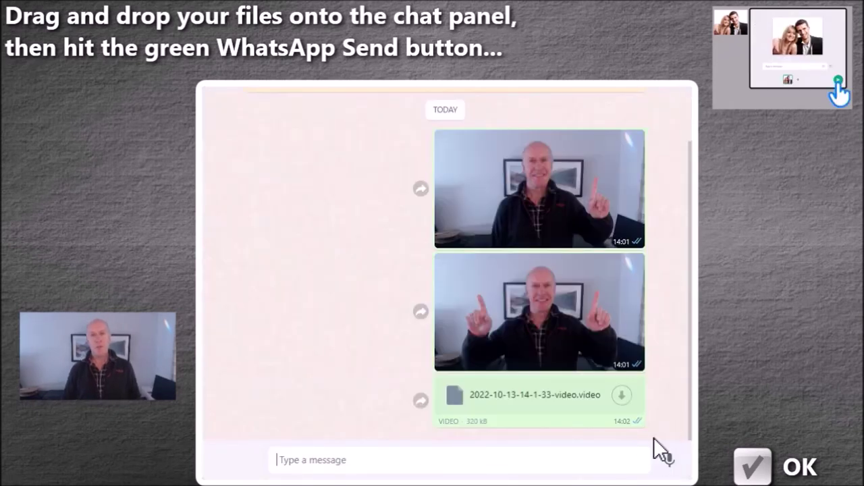
left_click(751, 465)
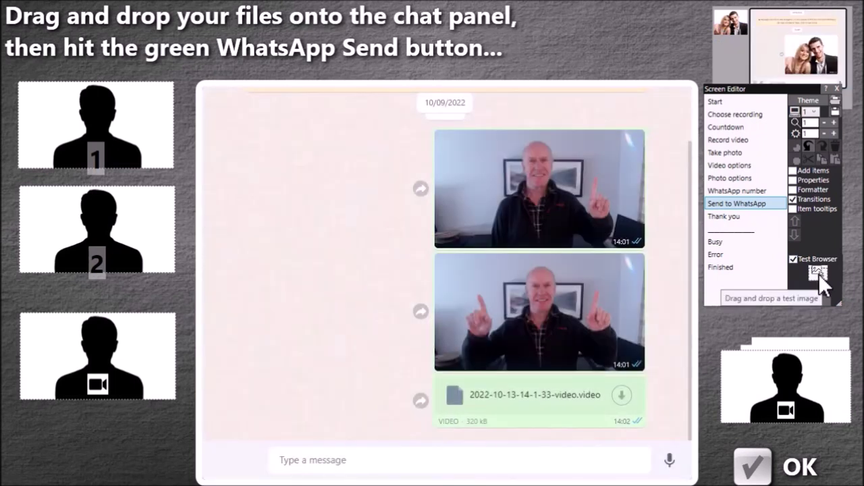
Step: In the screen editor, drop the test image into the chat browser and draw a blue and a green freehand line on it
left_click_drag(818, 274, 384, 292)
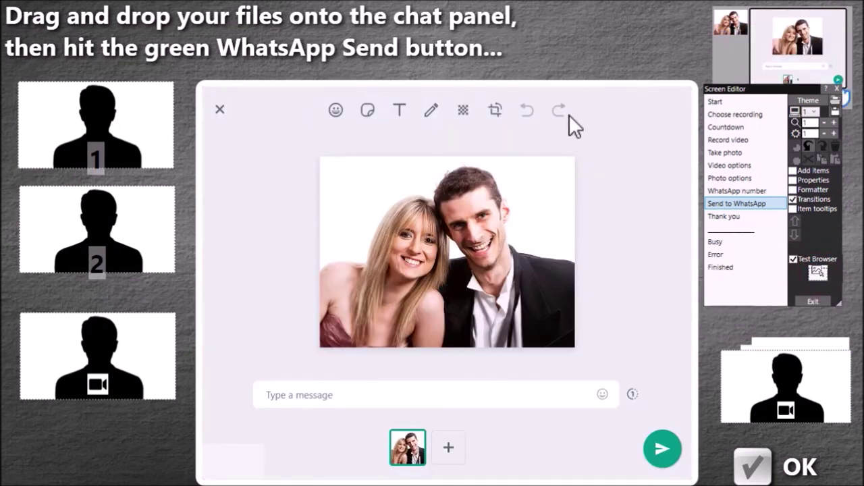
left_click(431, 110)
mouse_move(452, 180)
left_mouse_down()
mouse_move(496, 223)
mouse_move(419, 284)
mouse_move(431, 305)
left_mouse_up()
left_click(403, 394)
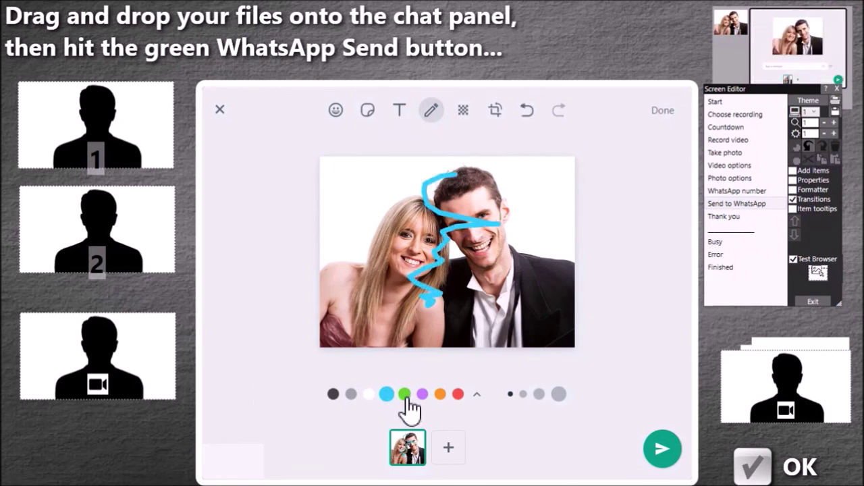
left_click_drag(395, 208, 375, 244)
Step: Add the grinning face emoji to the test image and place it in the image's upper-right corner
left_click(337, 110)
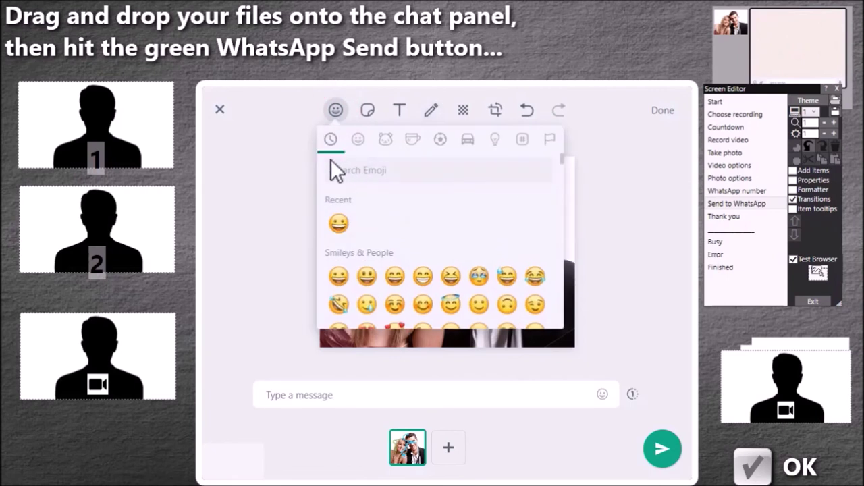
left_click(339, 224)
left_click_drag(422, 255, 548, 200)
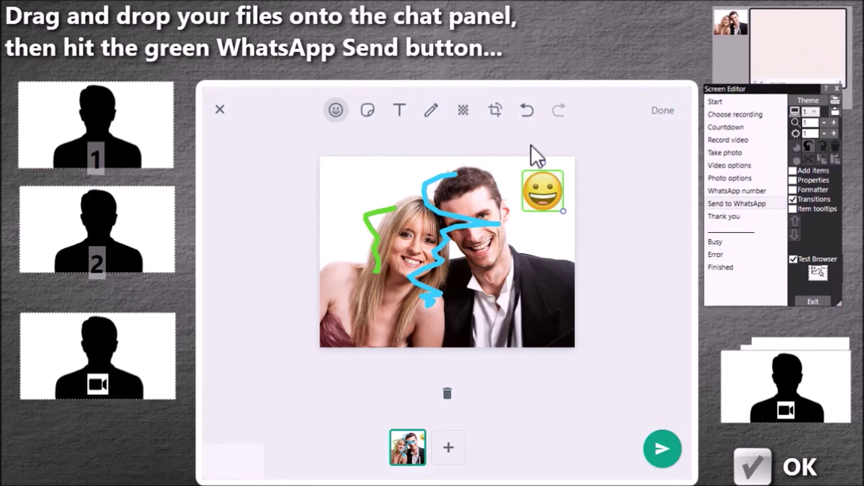
Step: Turn off browser testing, show the properties window, and move it clear of the chat browser
left_click(802, 261)
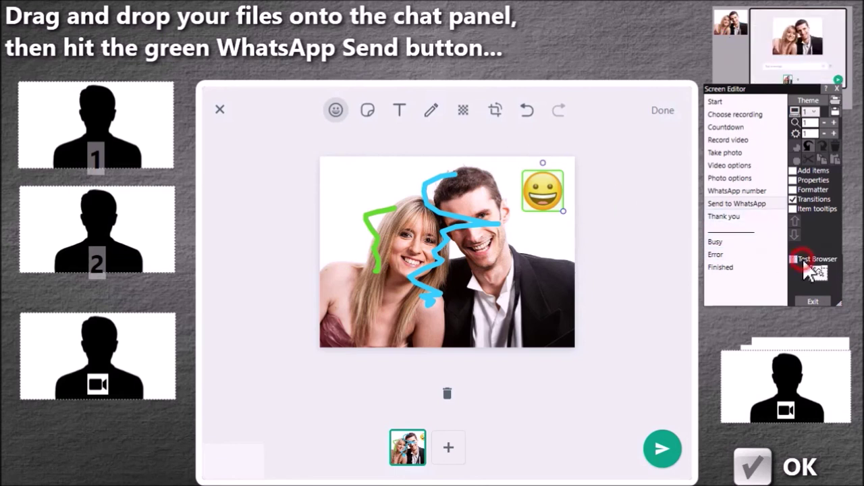
left_click(812, 182)
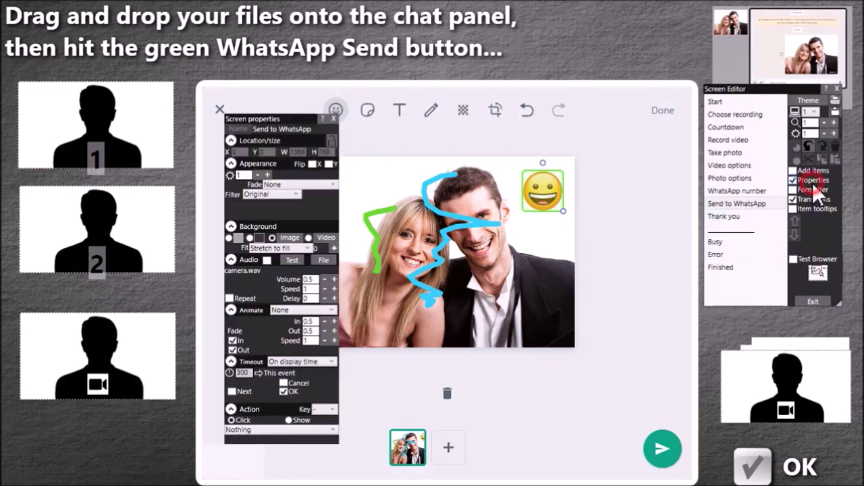
left_click_drag(284, 121, 124, 96)
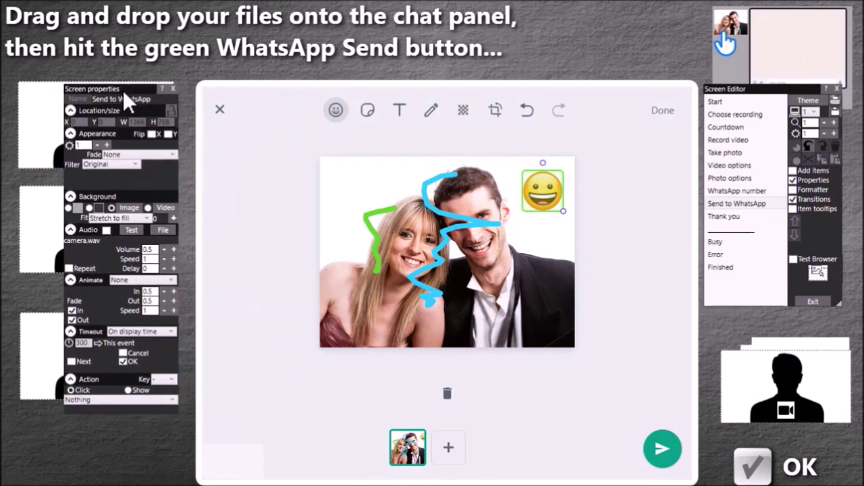
Step: Select the chat web browser and raise its top crop to 116 to mask the image editing tools
left_click(252, 131)
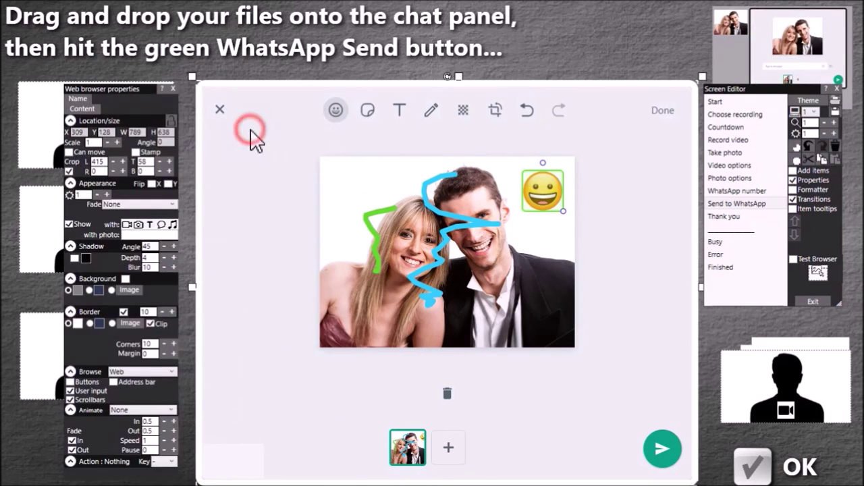
left_click(172, 162)
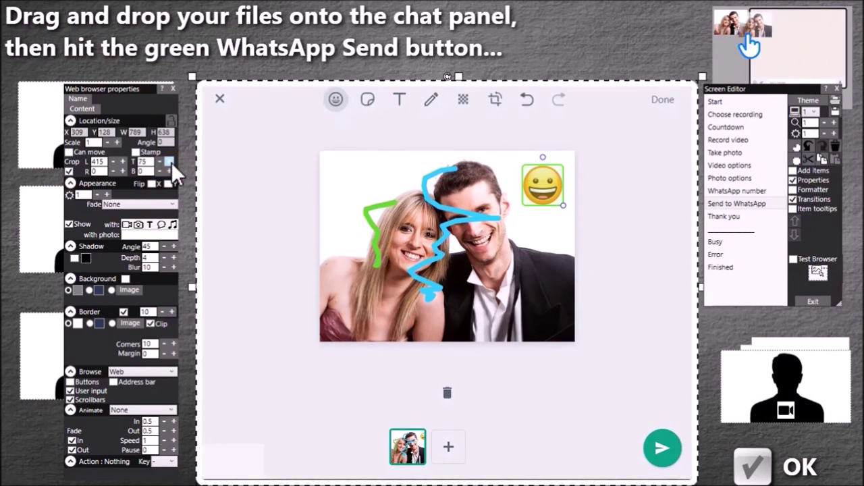
left_click(172, 162)
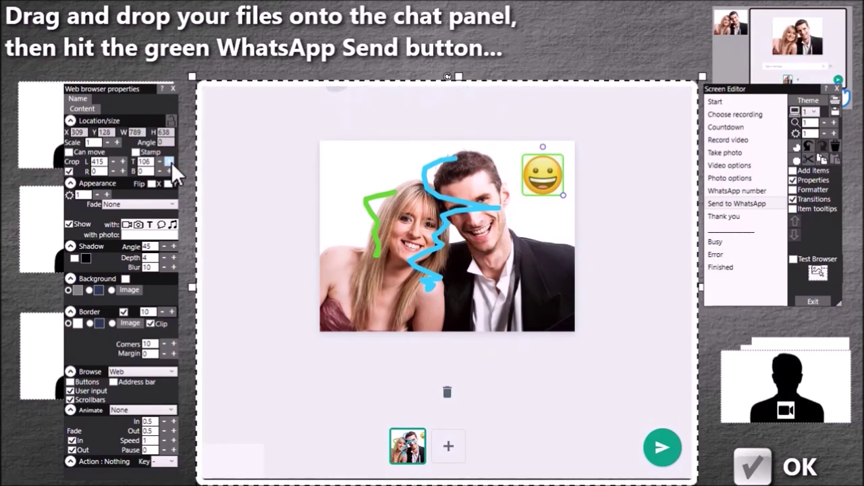
left_click(171, 162)
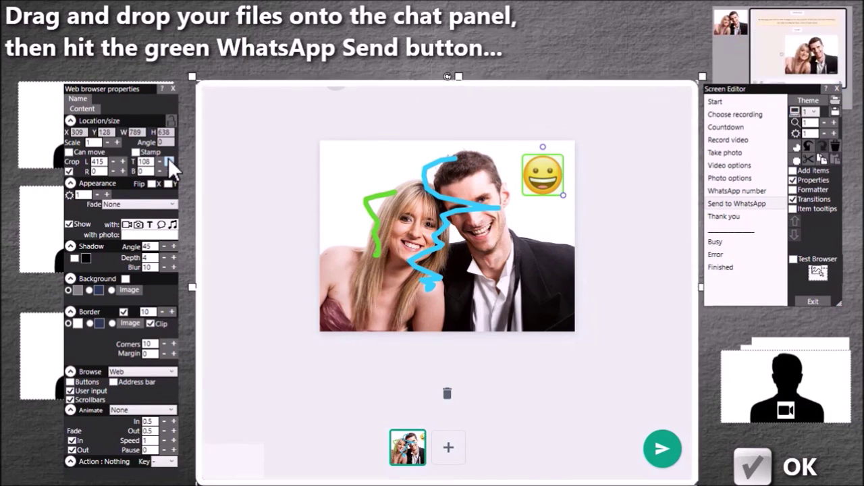
left_click(169, 161)
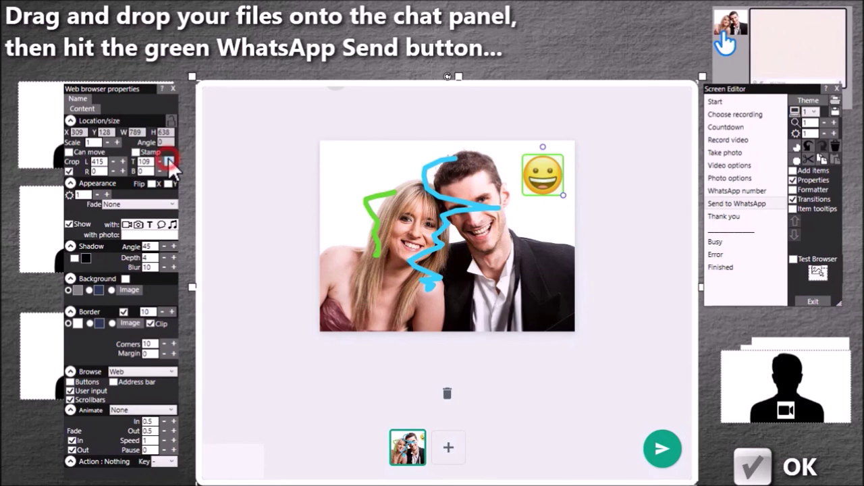
left_click(169, 161)
left_click(169, 162)
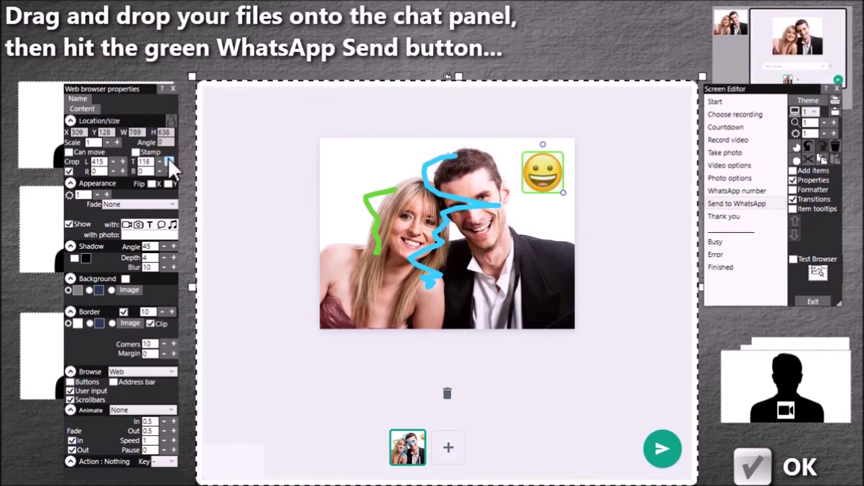
Step: Exit the screen editor and reopen it for the whatsapp1.rbe event
left_click(816, 302)
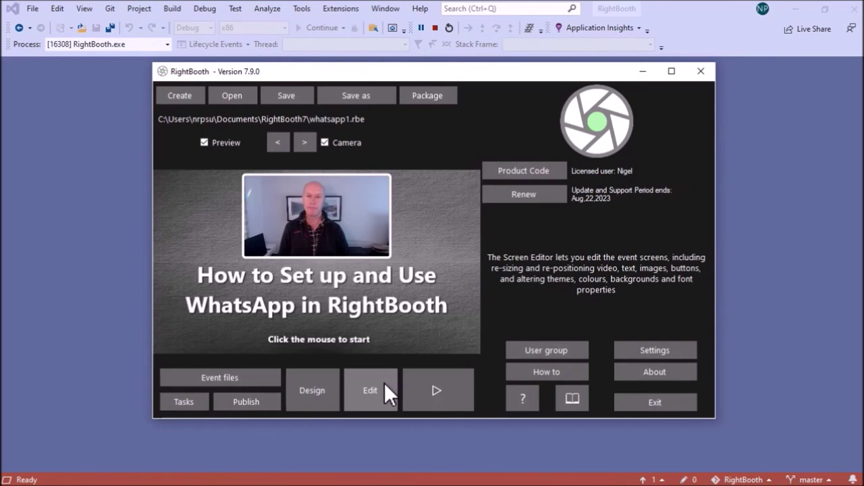
left_click(383, 384)
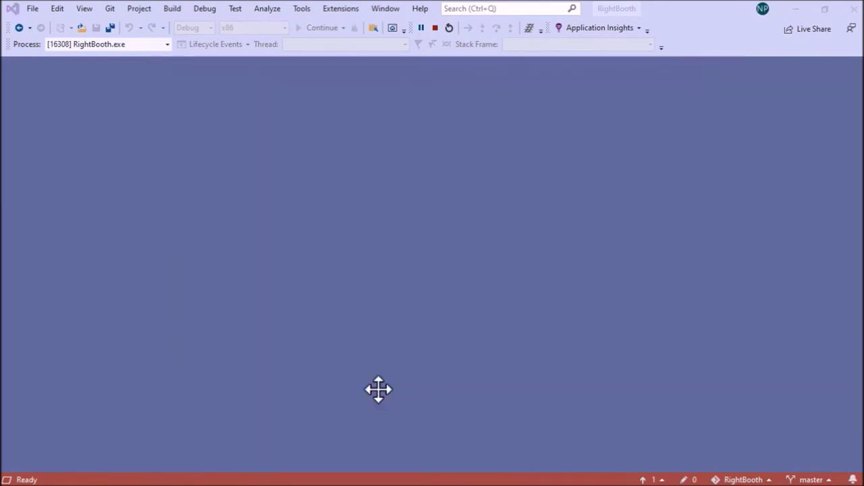